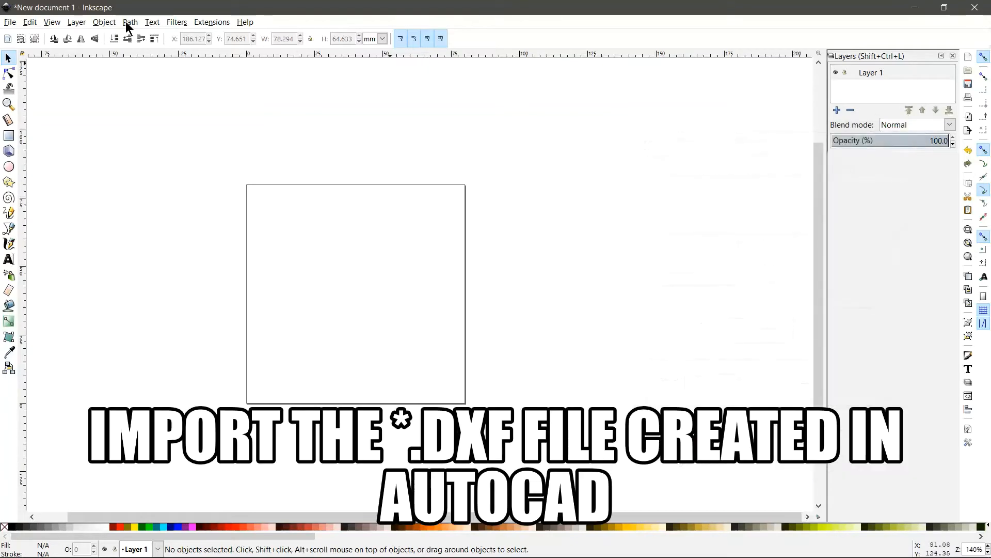
Step: Import the COASTER DXF file from the COASTERS folder with a manual scale factor of 1.0 and Gcodetools compatible point import
{"action": "left_click", "coordinate": [10, 22]}
{"action": "left_click", "coordinate": [38, 148]}
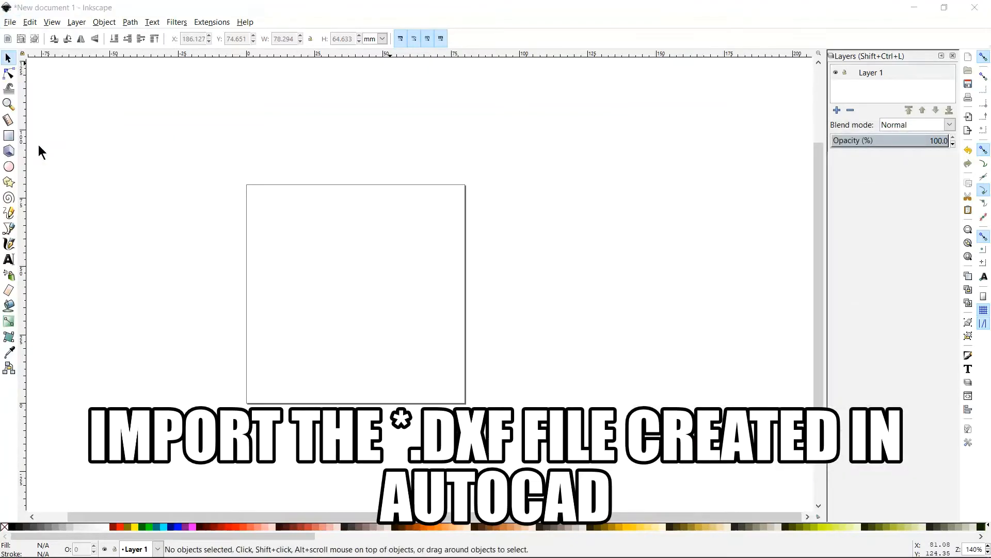
{"action": "left_click", "coordinate": [94, 126]}
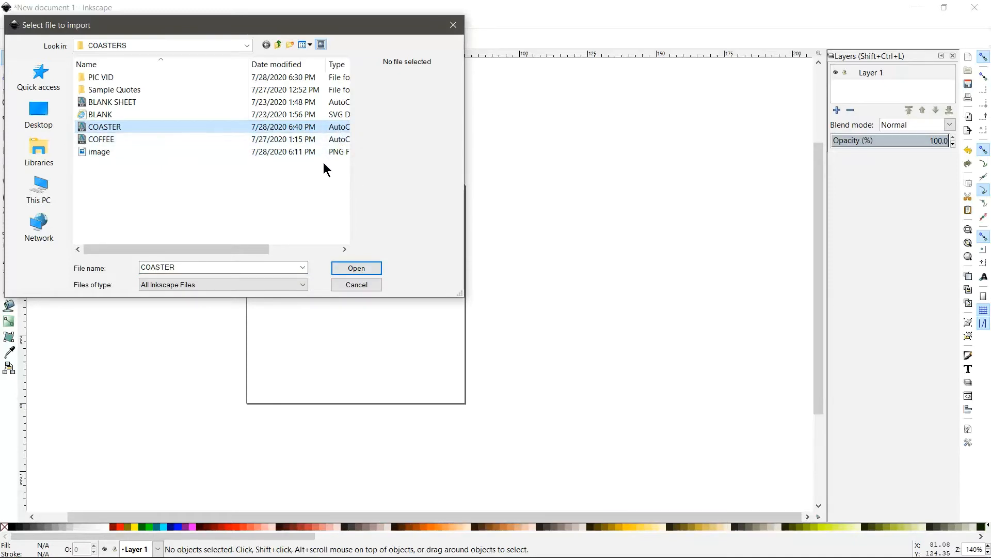
{"action": "left_click_drag", "start_coordinate": [248, 64], "coordinate": [177, 55]}
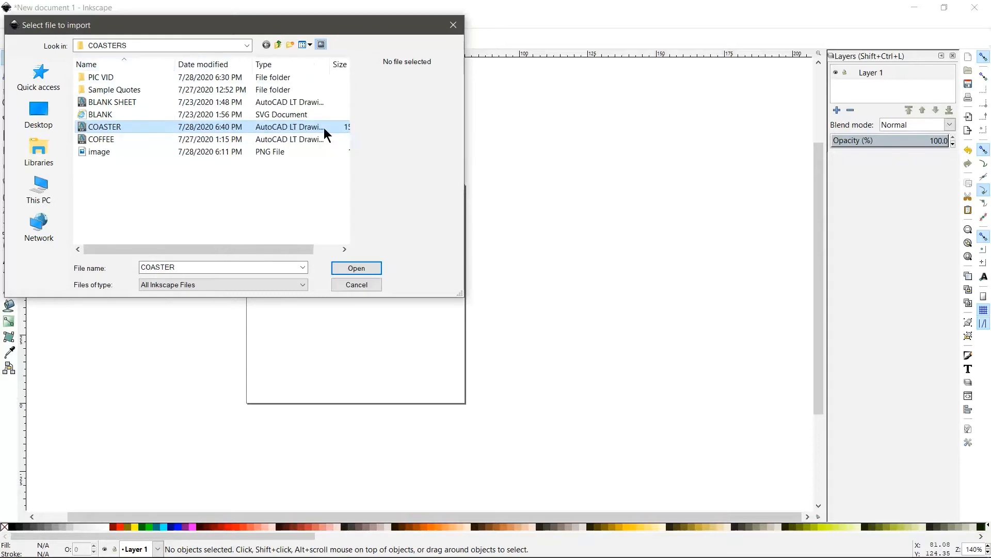
{"action": "left_click", "coordinate": [365, 266]}
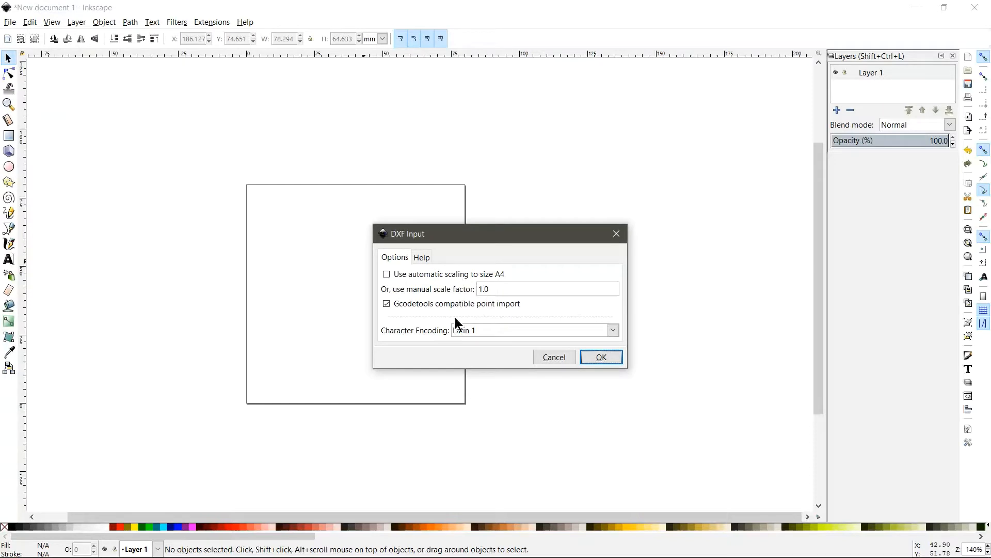
{"action": "left_click", "coordinate": [602, 359]}
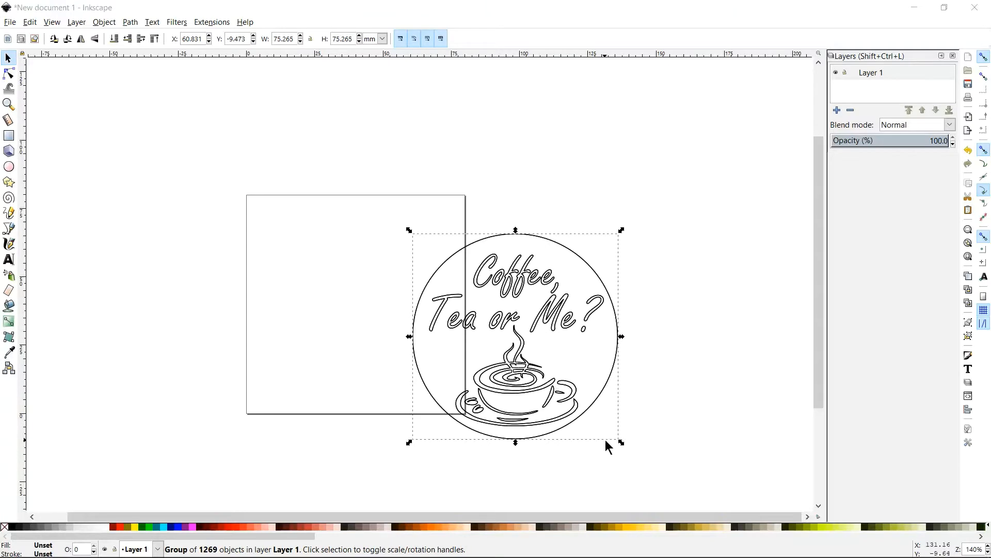
Step: Lock the imported coaster design's width-to-height ratio and set its height to 80 mm
{"action": "left_click", "coordinate": [310, 38]}
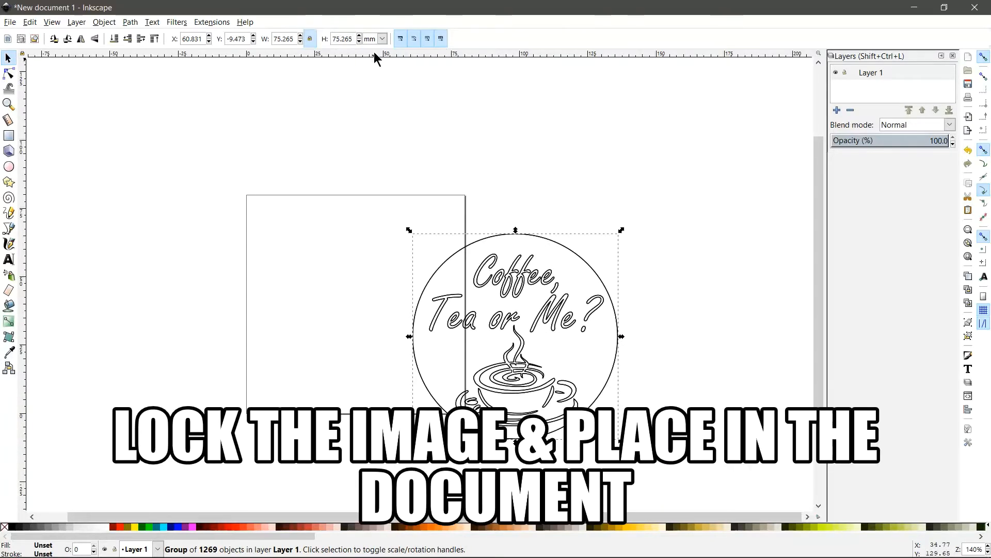
{"action": "left_click_drag", "start_coordinate": [354, 39], "coordinate": [331, 44]}
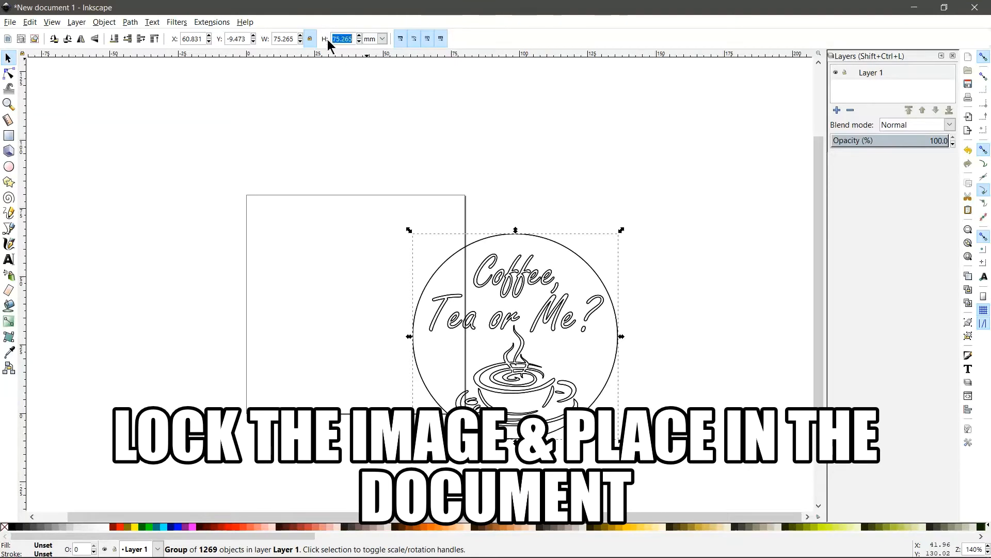
{"action": "type", "text": "80"}
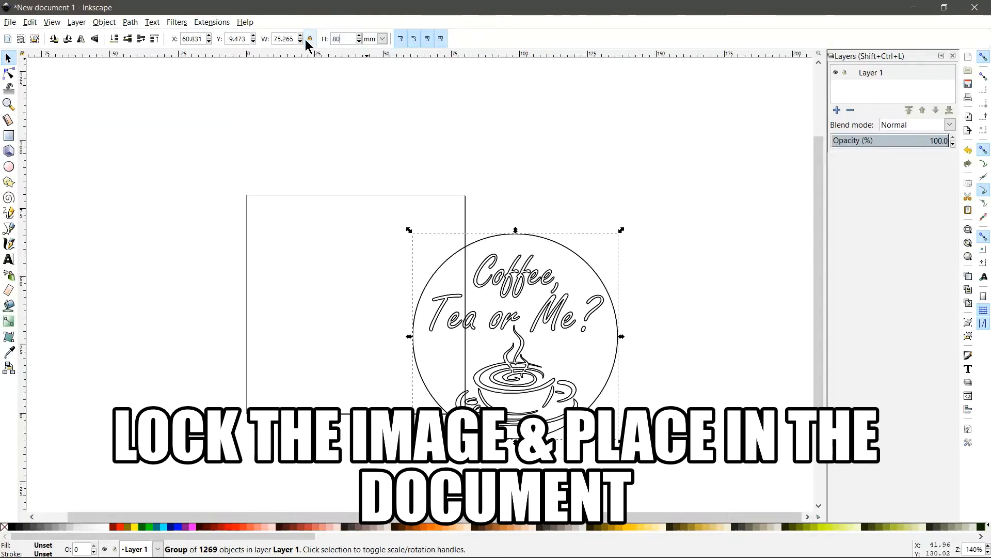
{"action": "key", "text": "Return"}
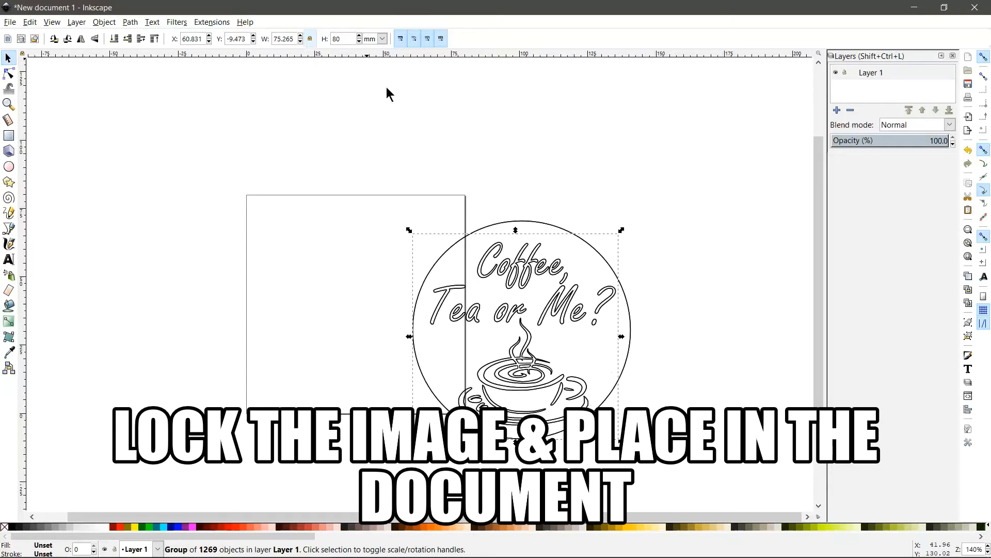
{"action": "left_click", "coordinate": [594, 167]}
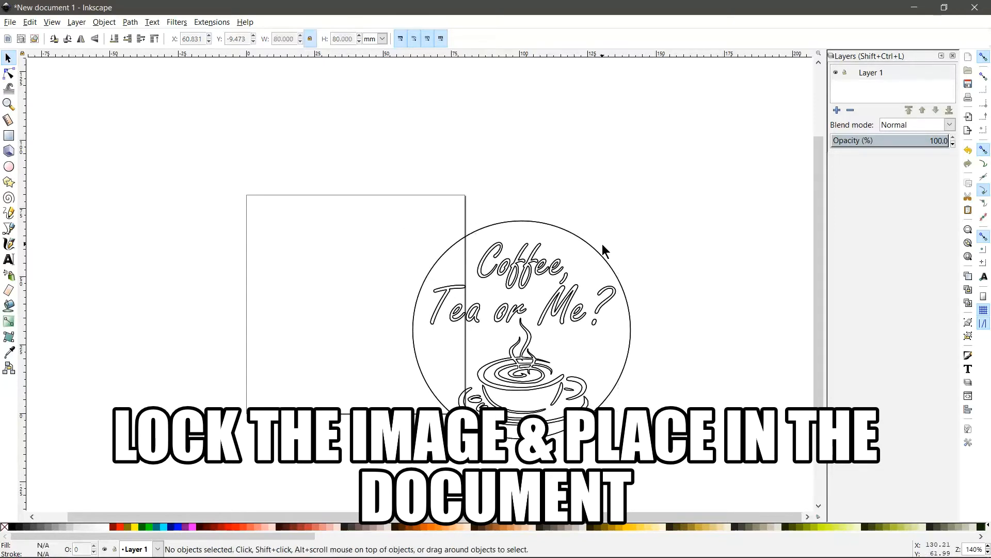
Step: Move the coaster design onto the page so that its circle fits within the square page borders
{"action": "left_click_drag", "start_coordinate": [490, 224], "coordinate": [424, 221]}
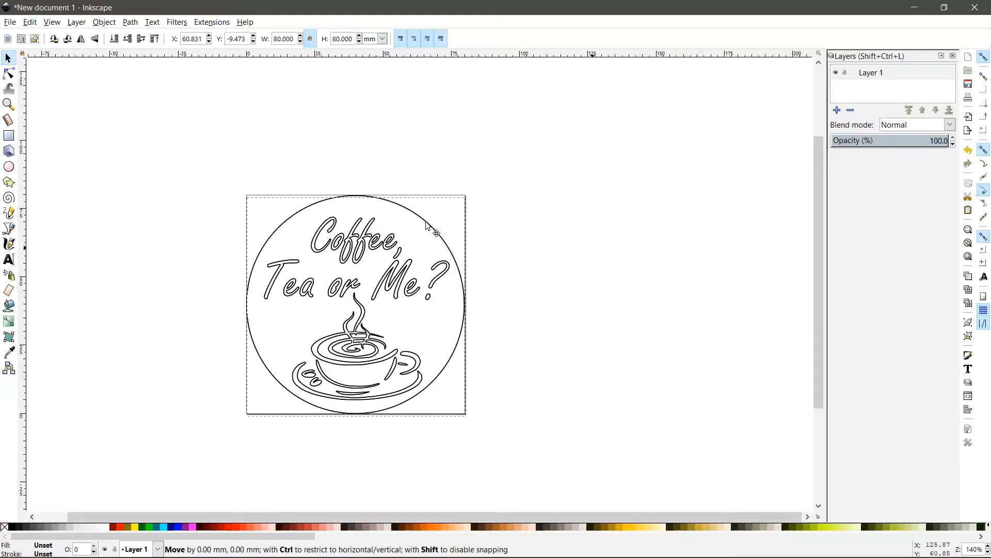
{"action": "left_click_drag", "start_coordinate": [561, 255], "coordinate": [268, 388]}
{"action": "scroll", "coordinate": [268, 387], "scroll_direction": "up", "scroll_amount": 1}
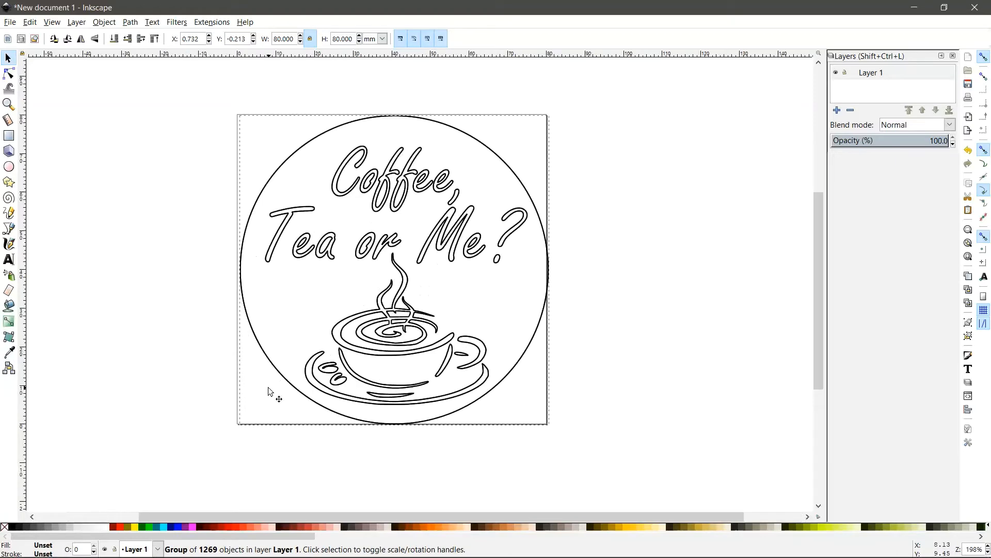
{"action": "scroll", "coordinate": [199, 236], "scroll_direction": "up", "scroll_amount": 1}
{"action": "left_click", "coordinate": [191, 235]}
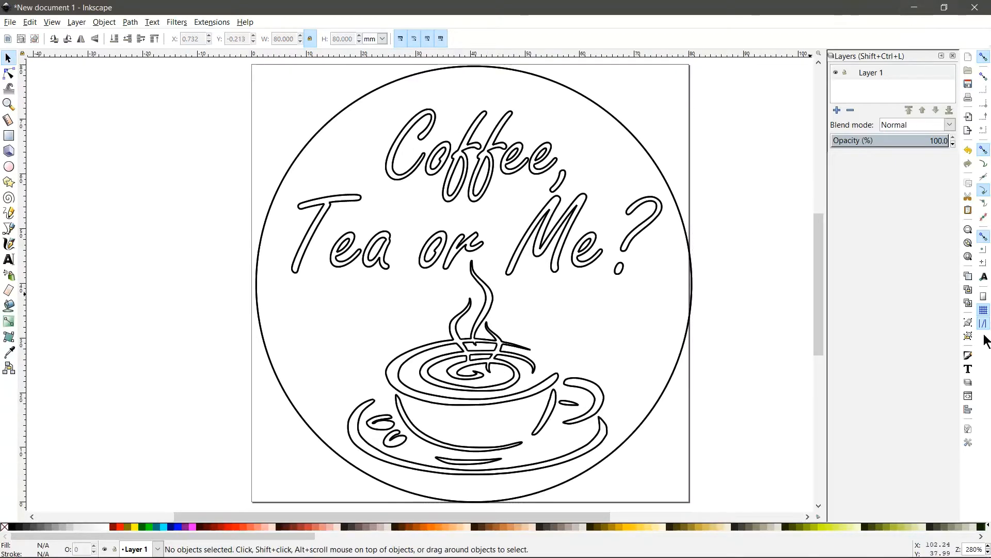
{"action": "key", "text": "minus"}
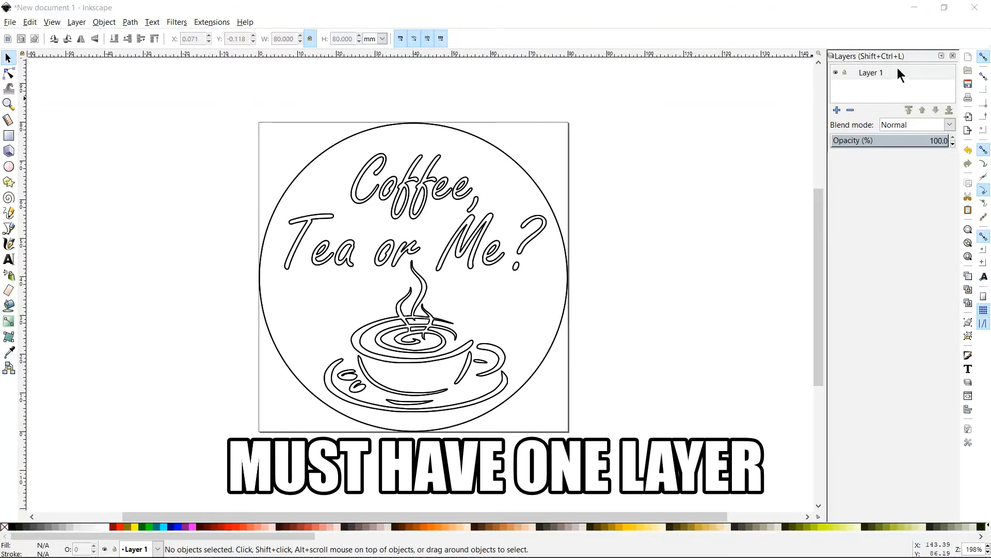
Step: Apply Object to Path to the coaster design group on Layer 1
{"action": "left_click", "coordinate": [861, 73]}
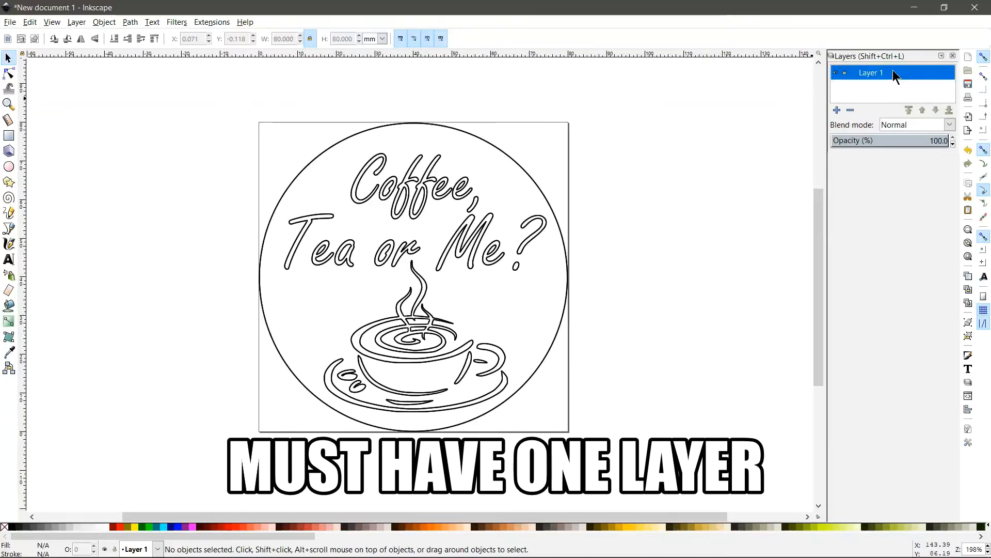
{"action": "left_click", "coordinate": [521, 168]}
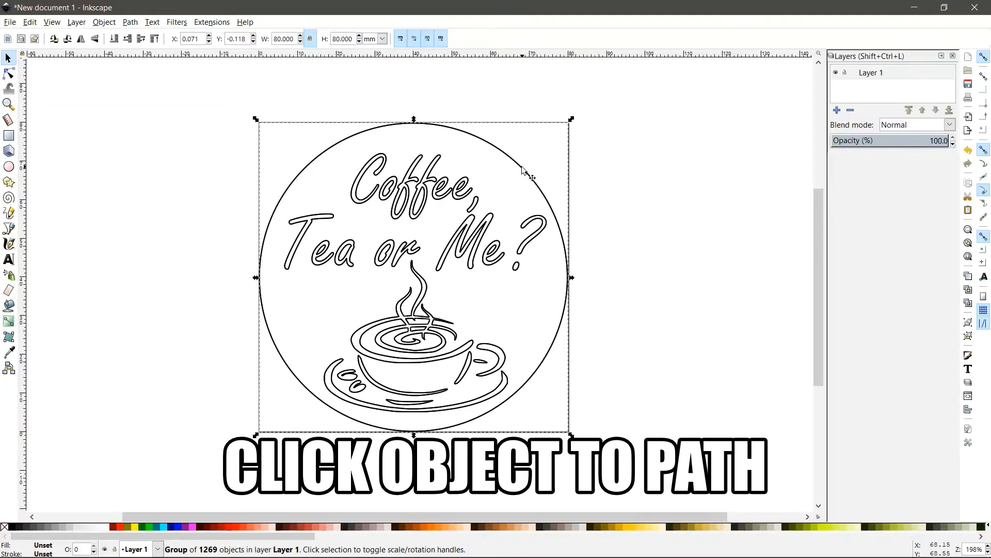
{"action": "left_click", "coordinate": [130, 22]}
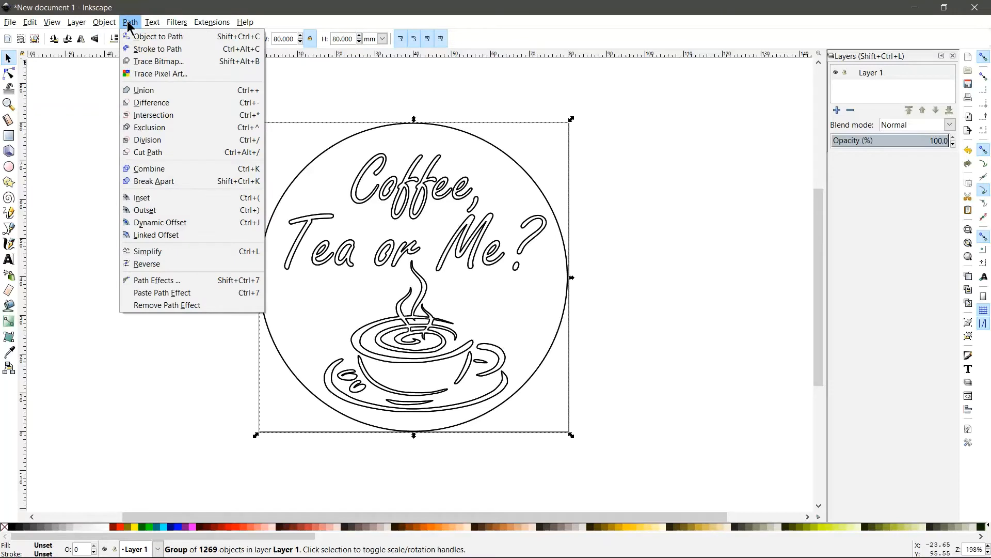
{"action": "left_click", "coordinate": [144, 37]}
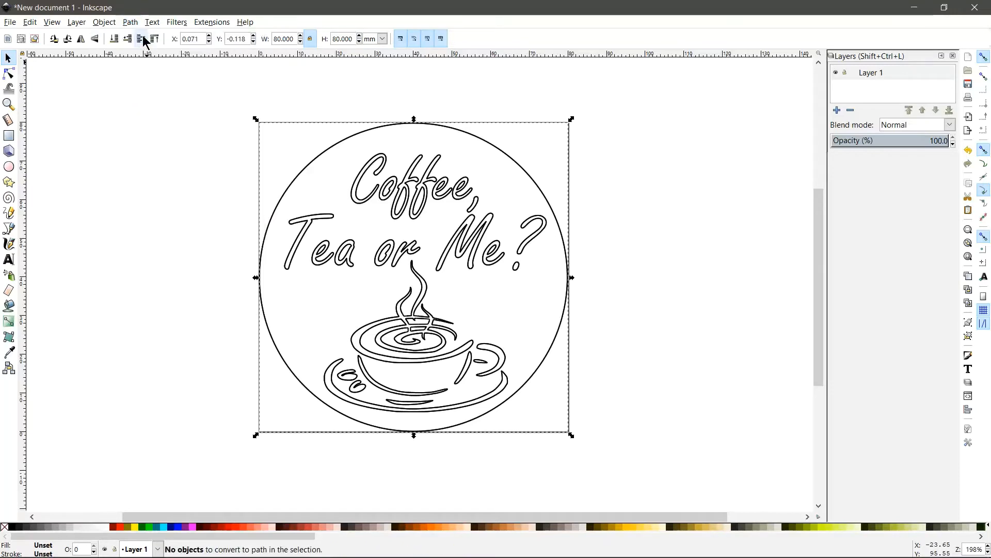
{"action": "left_click", "coordinate": [270, 93]}
{"action": "left_click", "coordinate": [326, 153]}
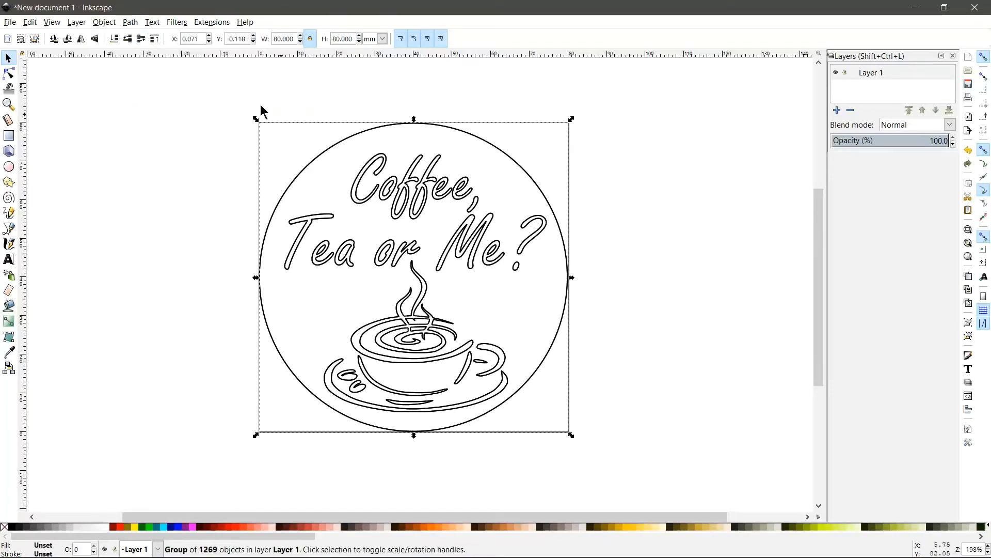
Step: Apply a Dynamic Offset to the coaster design group, then deselect it and return to the selection tool
{"action": "left_click", "coordinate": [129, 22]}
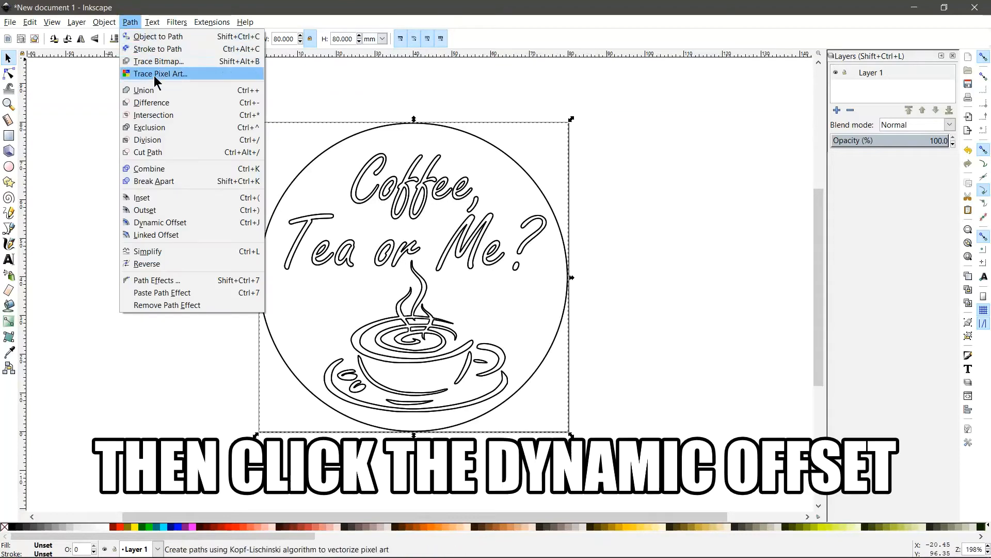
{"action": "left_click", "coordinate": [168, 224]}
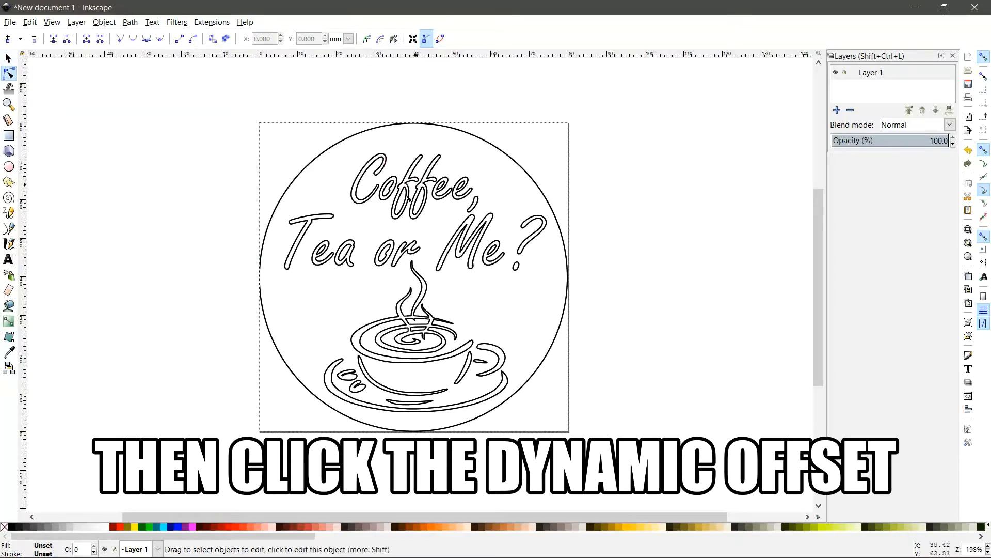
{"action": "left_click", "coordinate": [318, 233]}
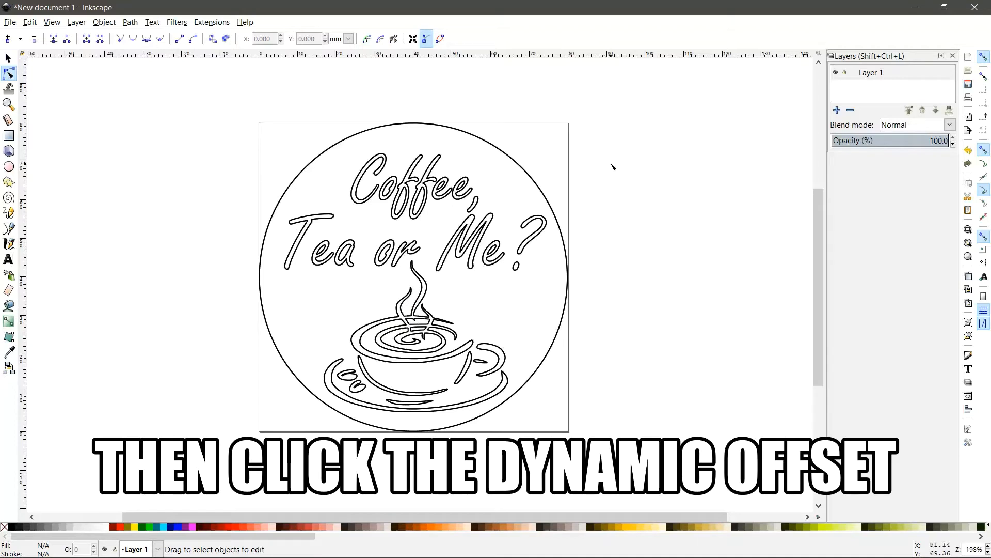
{"action": "key", "text": "s"}
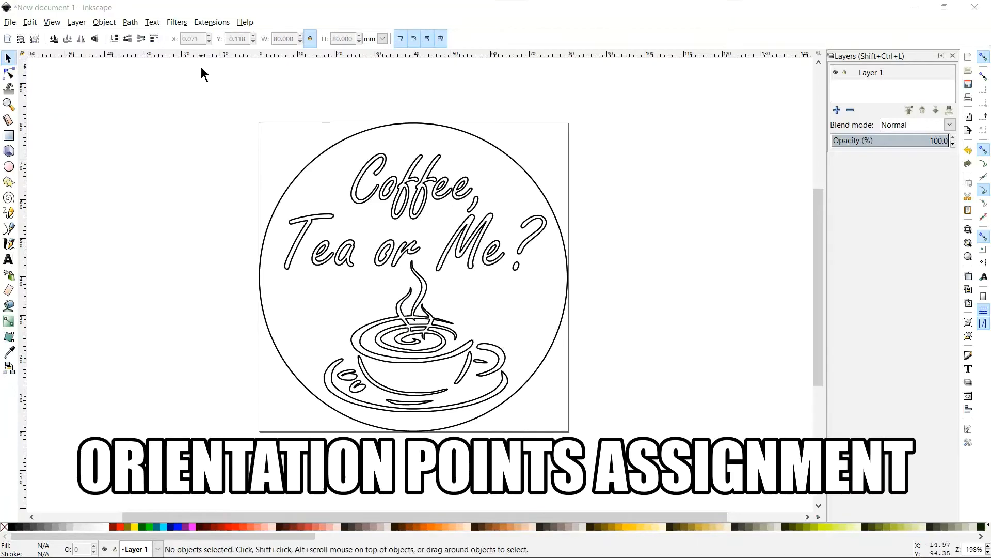
Step: Create Gcodetools orientation points in 2-points mode with Z surface 0, Z depth -1 and units in mm
{"action": "left_click", "coordinate": [213, 22]}
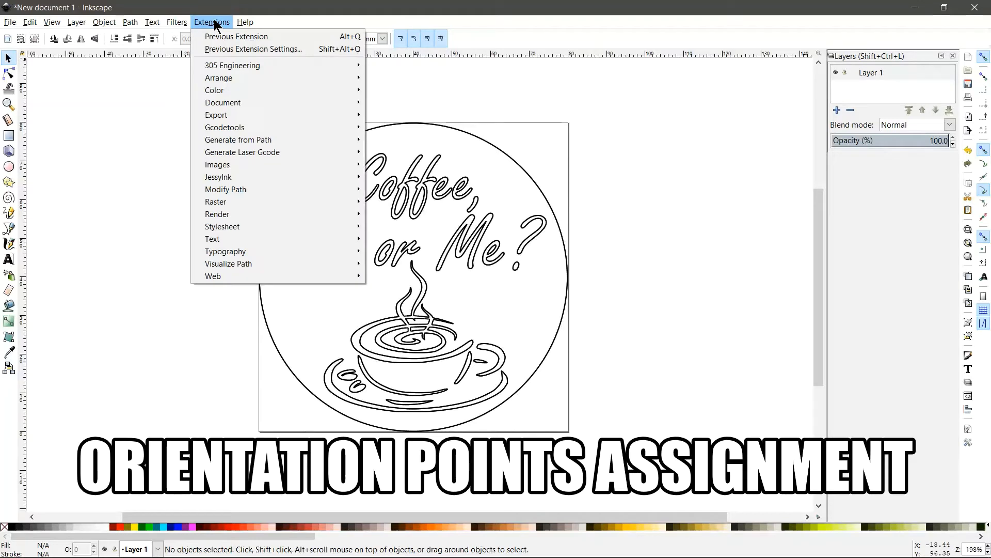
{"action": "mouse_move", "coordinate": [236, 131]}
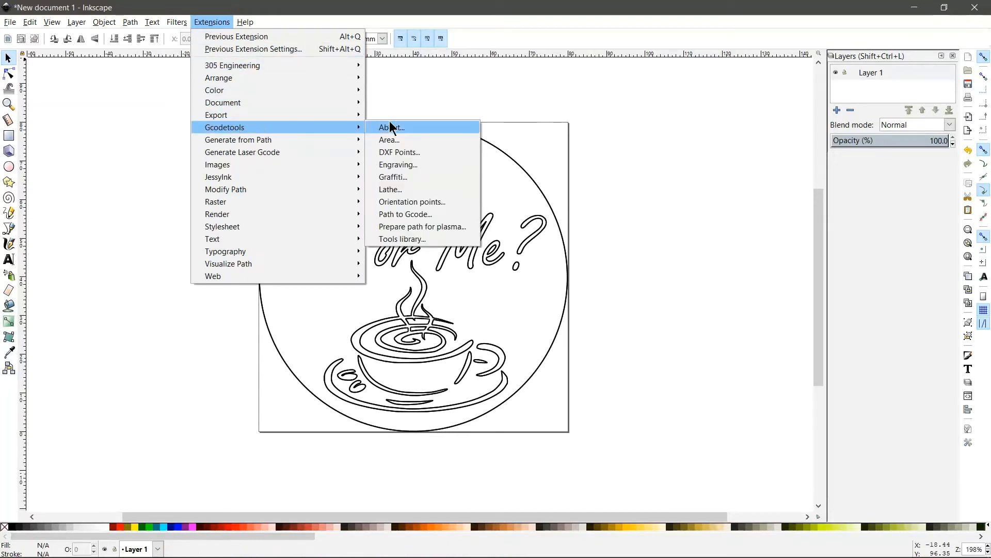
{"action": "left_click", "coordinate": [418, 202]}
{"action": "left_click", "coordinate": [515, 151]}
{"action": "left_click", "coordinate": [464, 263]}
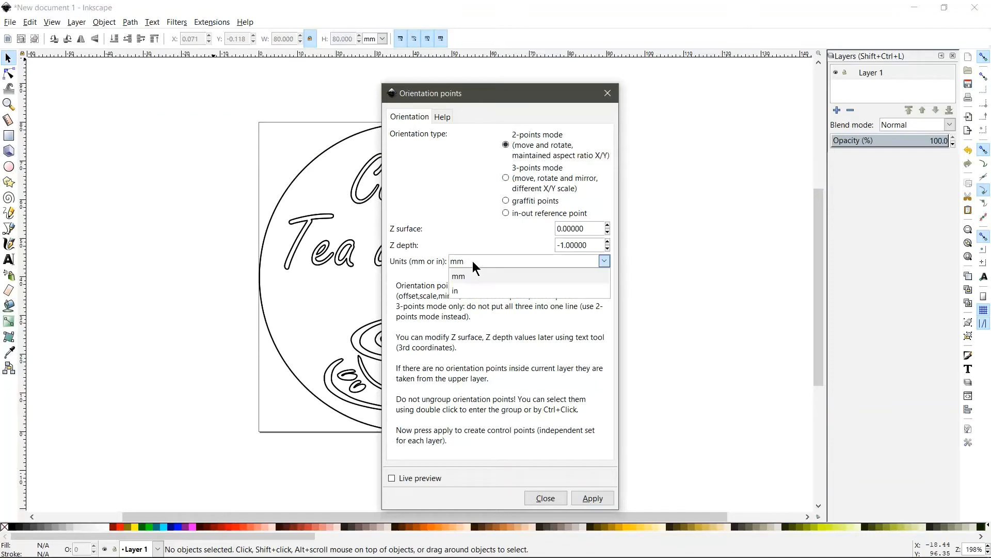
{"action": "left_click", "coordinate": [470, 275]}
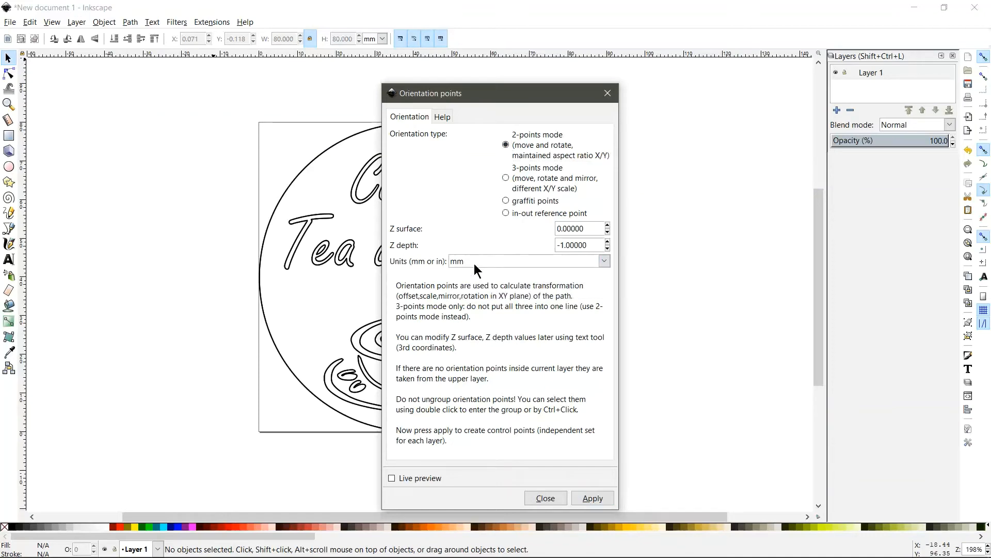
{"action": "left_click", "coordinate": [589, 498]}
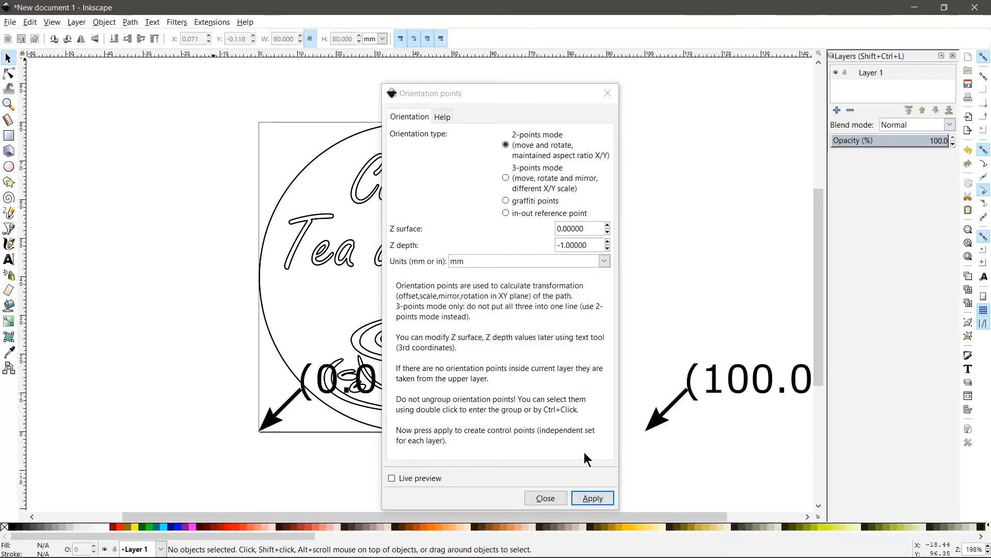
{"action": "left_click", "coordinate": [546, 498]}
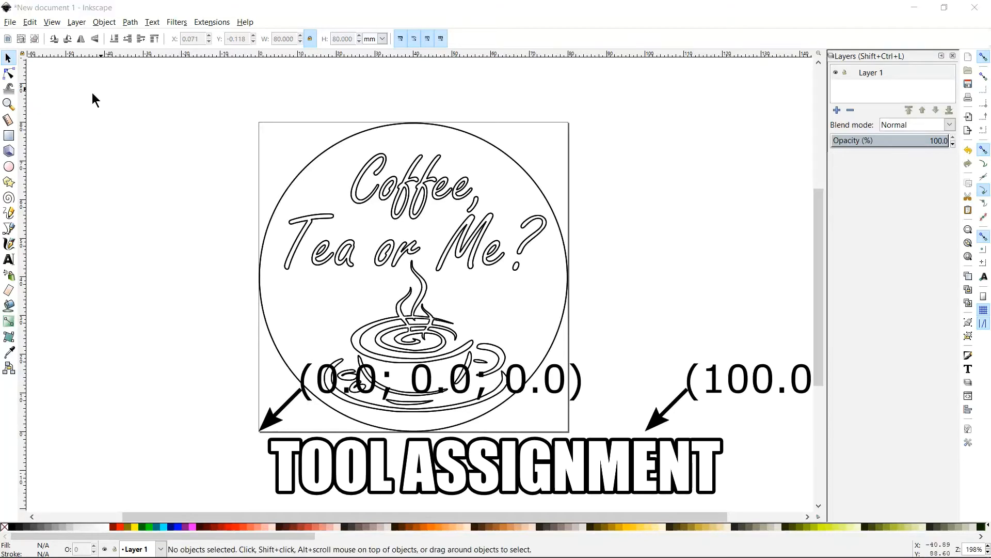
Step: Add a default-type tool definition from the Gcodetools tools library to the document
{"action": "left_click", "coordinate": [218, 23]}
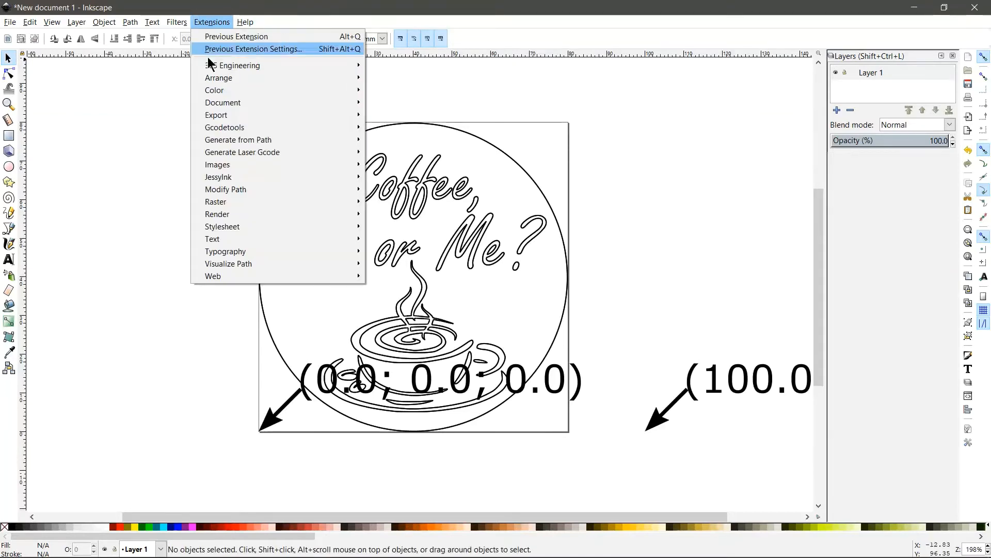
{"action": "mouse_move", "coordinate": [223, 126]}
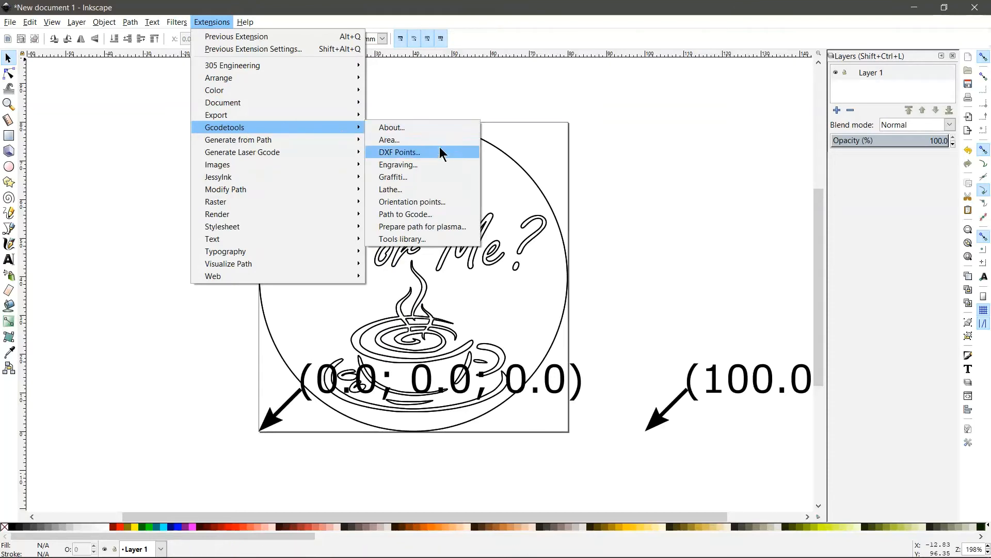
{"action": "left_click", "coordinate": [417, 237]}
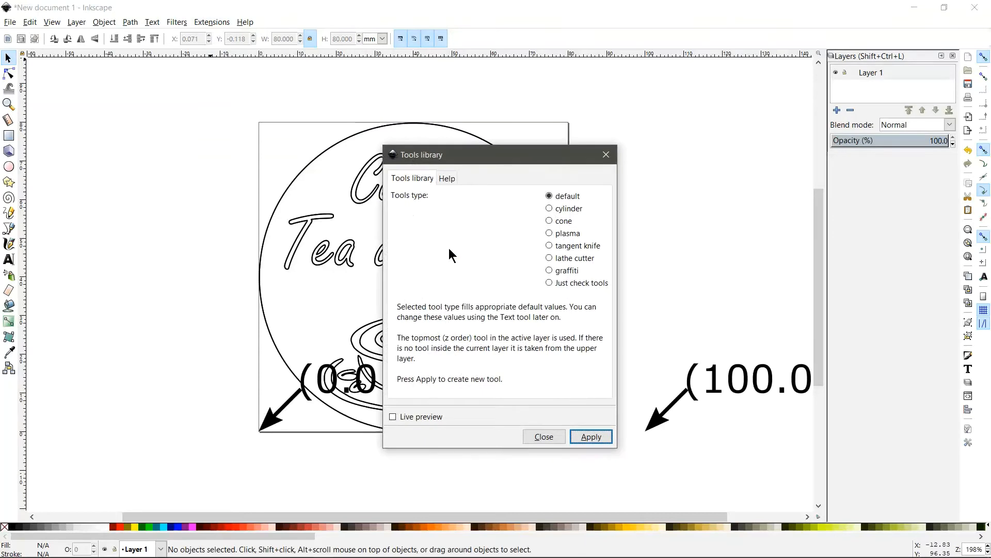
{"action": "left_click", "coordinate": [556, 195]}
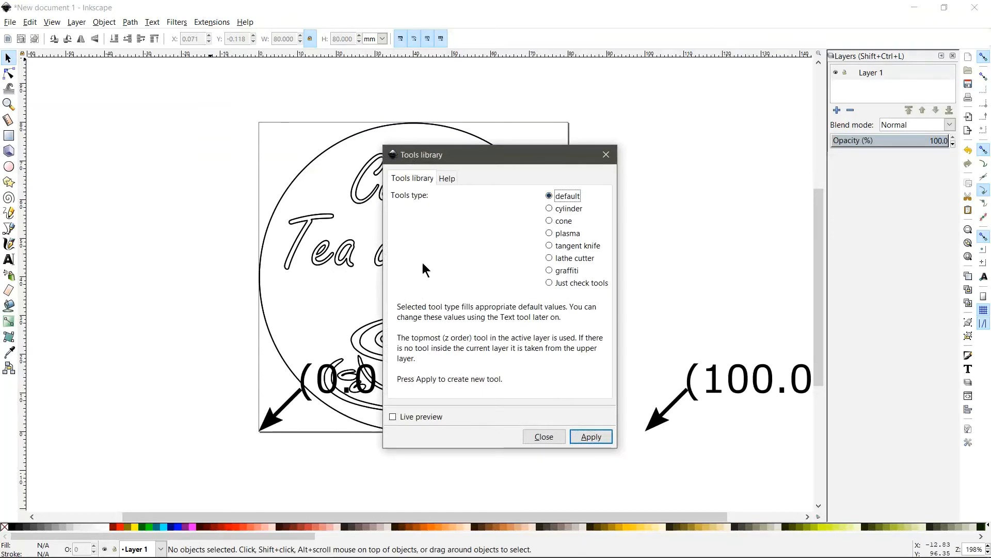
{"action": "left_click", "coordinate": [592, 438]}
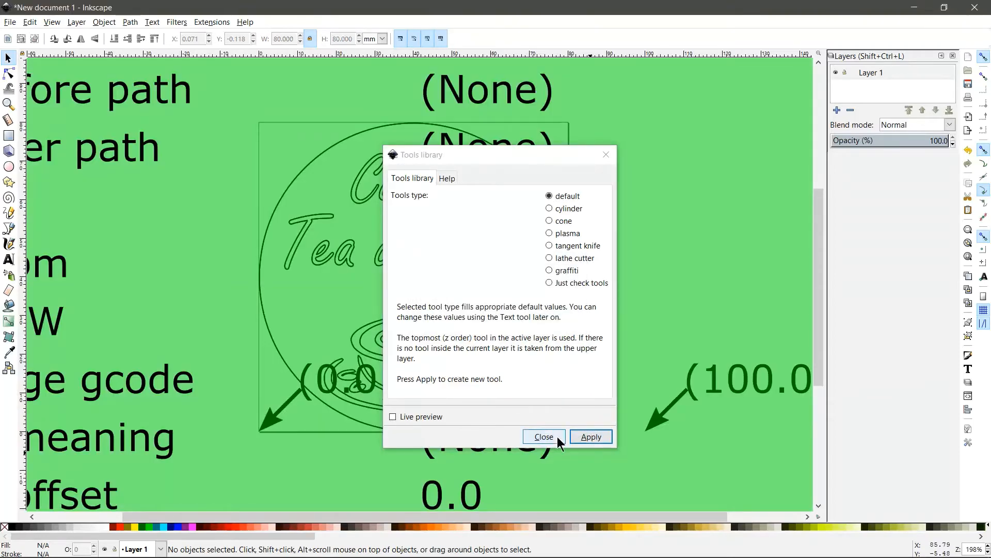
{"action": "left_click", "coordinate": [555, 437]}
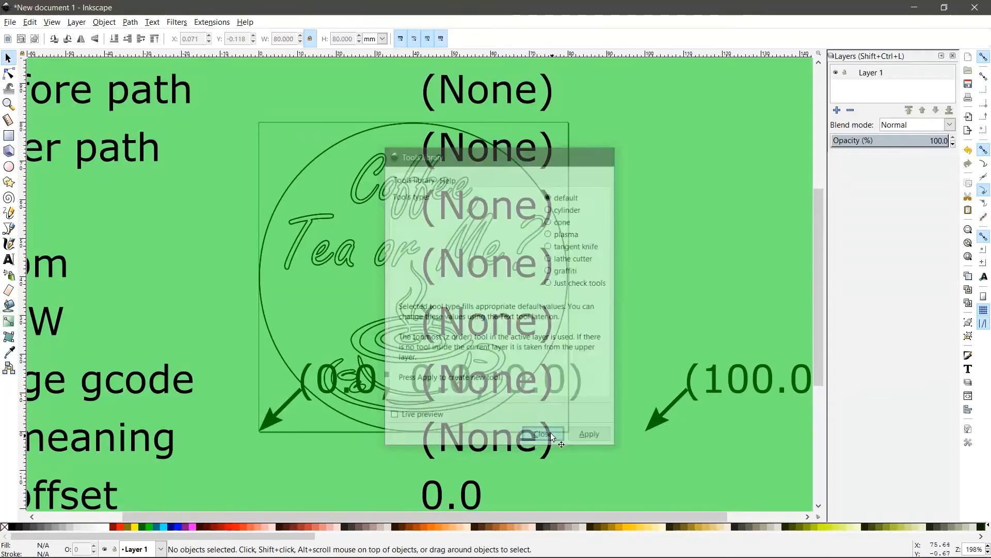
Step: Move the green tool definition table sideways to about X -226 mm, Y -97 mm, off the coaster's cup text
{"action": "scroll", "coordinate": [367, 361], "scroll_direction": "down", "scroll_amount": 3, "text": "ctrl"}
{"action": "scroll", "coordinate": [367, 362], "scroll_direction": "down", "scroll_amount": 1, "text": "ctrl"}
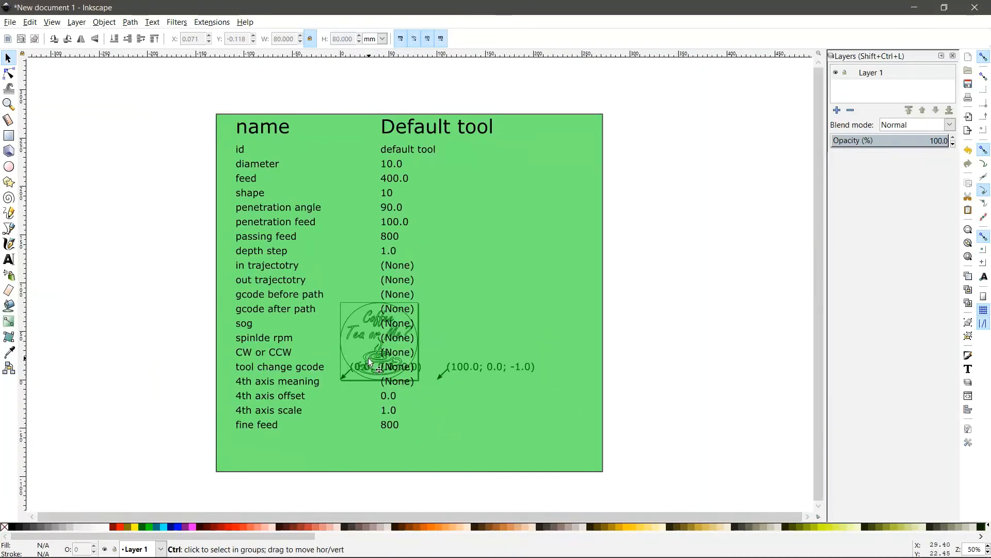
{"action": "left_click_drag", "start_coordinate": [308, 119], "coordinate": [215, 119]}
{"action": "left_click", "coordinate": [295, 164]}
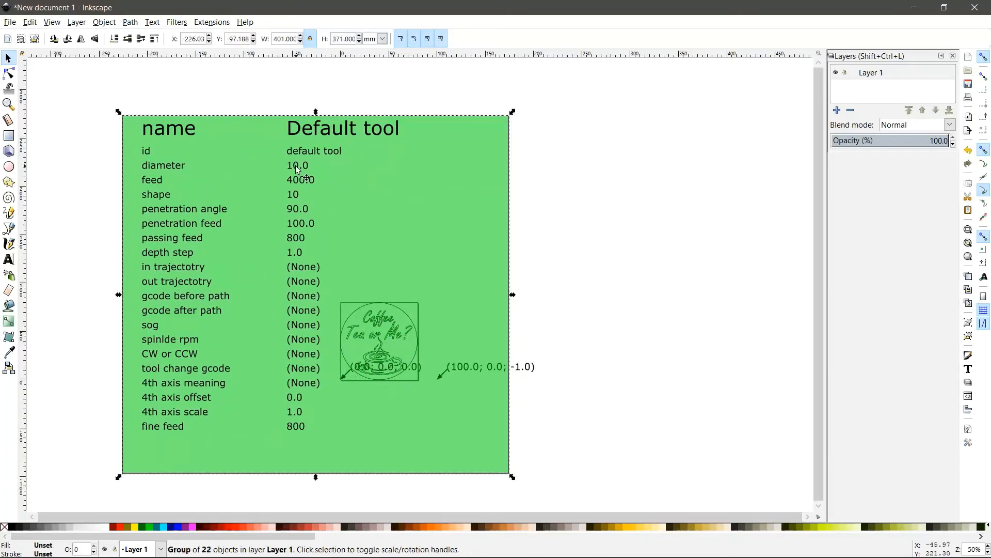
Step: Set the tool's diameter to 3.0 in the tool definition table
{"action": "left_click", "coordinate": [8, 258]}
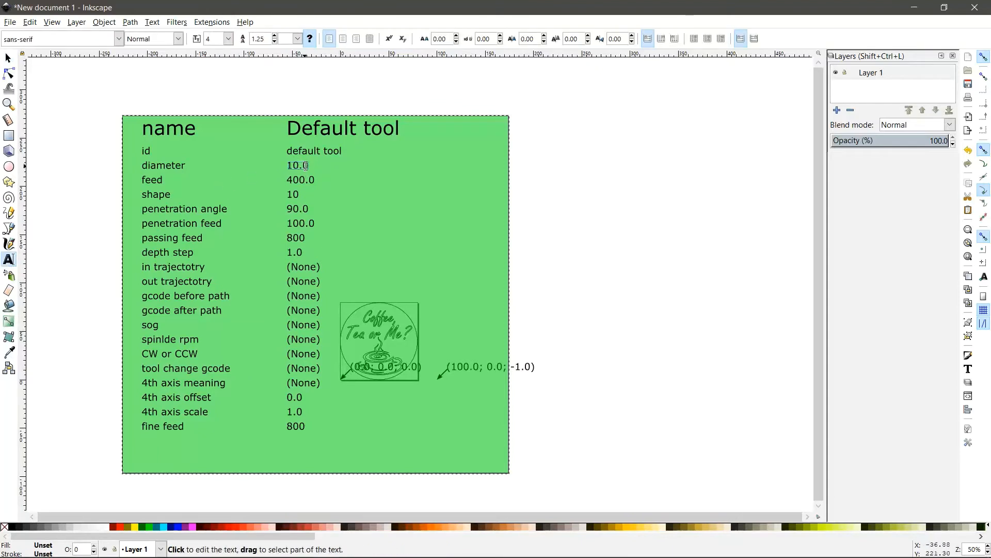
{"action": "left_click_drag", "start_coordinate": [306, 165], "coordinate": [284, 166]}
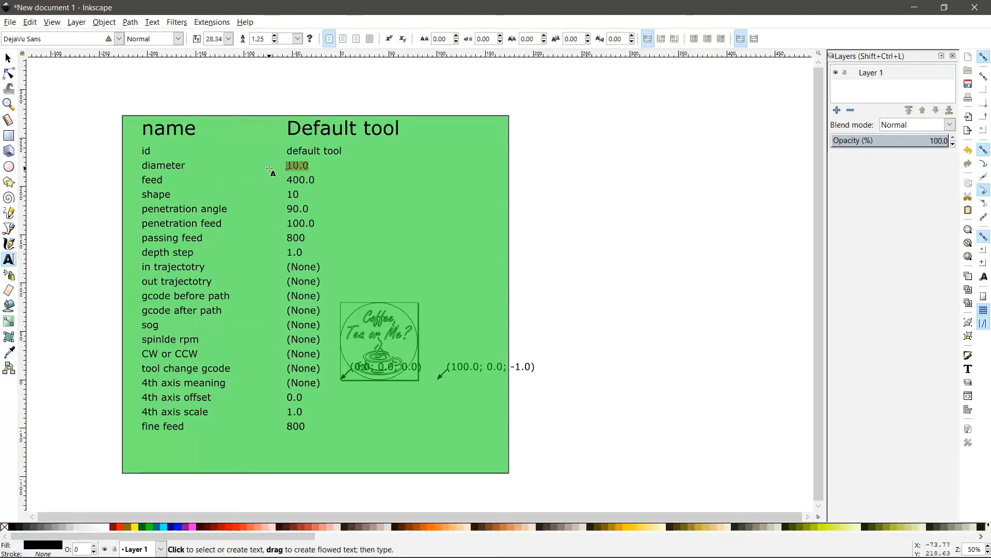
{"action": "type", "text": "3"}
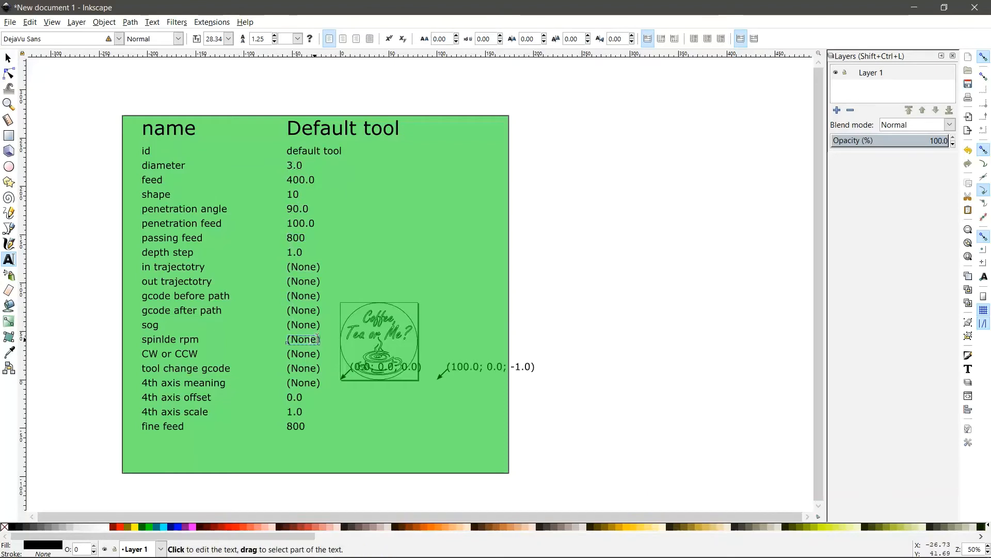
Step: Set the tool's spindle rpm to 7000, then leave text editing and return to the selection tool
{"action": "left_click_drag", "start_coordinate": [317, 340], "coordinate": [289, 339]}
{"action": "key", "text": "BackSpace"}
{"action": "type", "text": "1"}
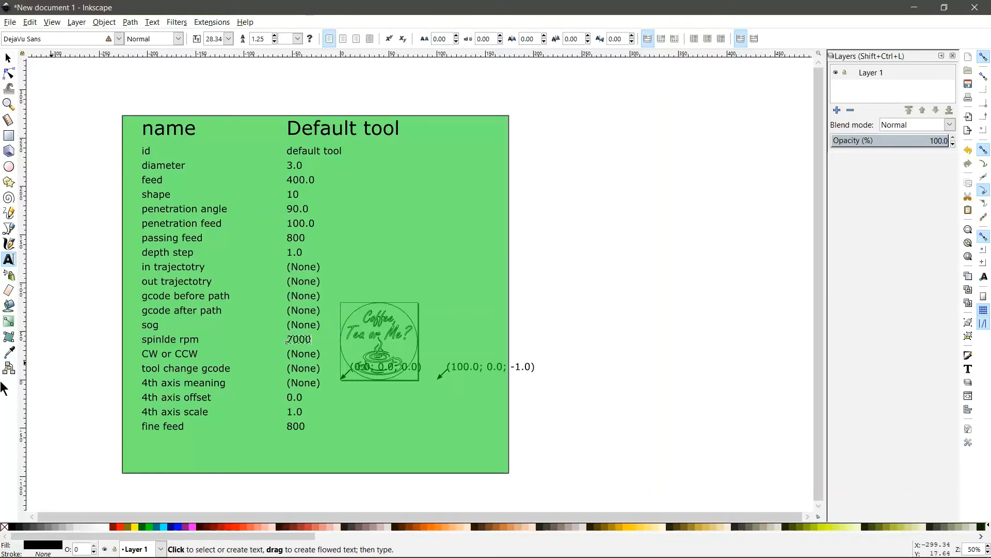
{"action": "left_click", "coordinate": [338, 439]}
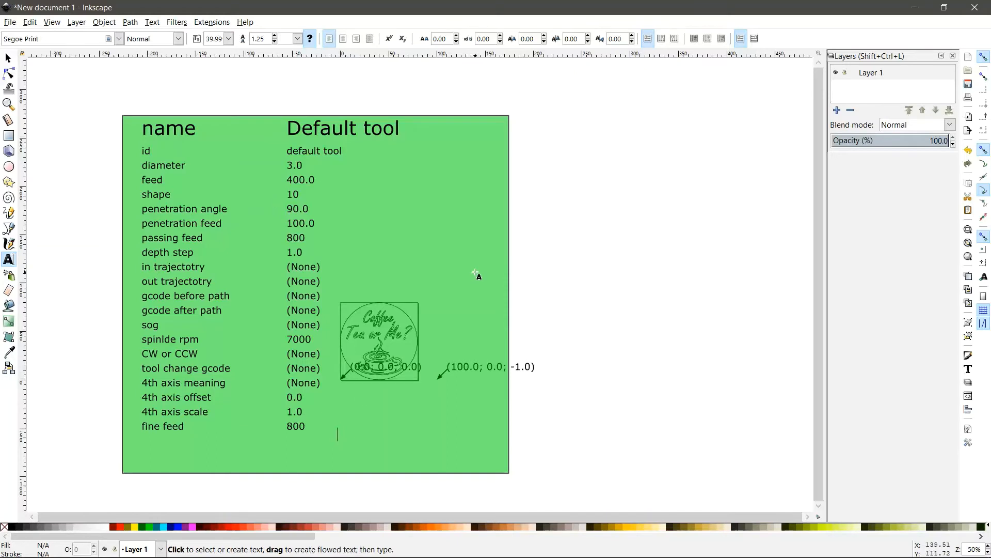
{"action": "key", "text": "F1"}
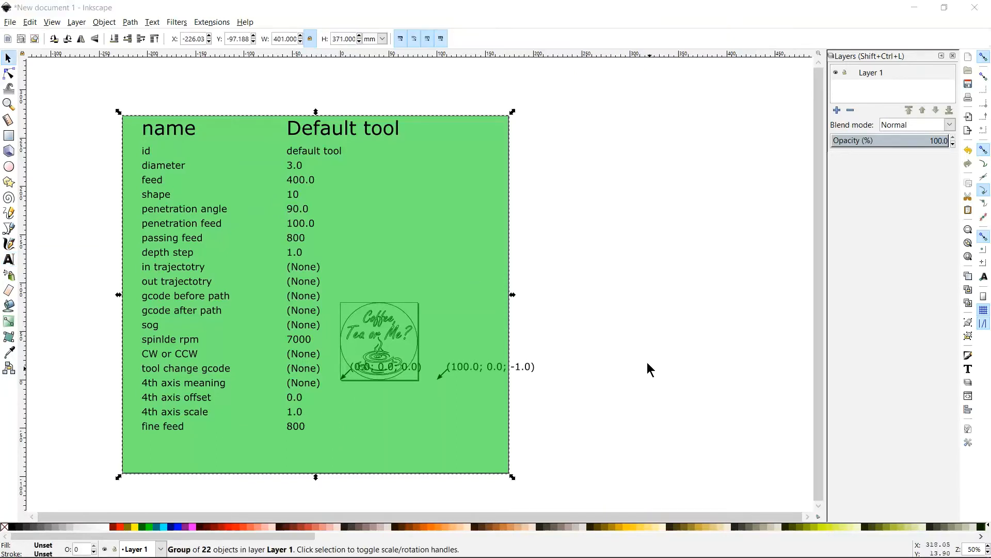
Step: Shrink the tool definition table to about 199 by 184 mm, beside and clear of the coaster design, and deselect it
{"action": "left_click_drag", "start_coordinate": [515, 110], "coordinate": [361, 295]}
{"action": "left_click_drag", "start_coordinate": [122, 473], "coordinate": [148, 409]}
{"action": "left_click_drag", "start_coordinate": [336, 446], "coordinate": [337, 445]}
{"action": "key", "text": "Escape"}
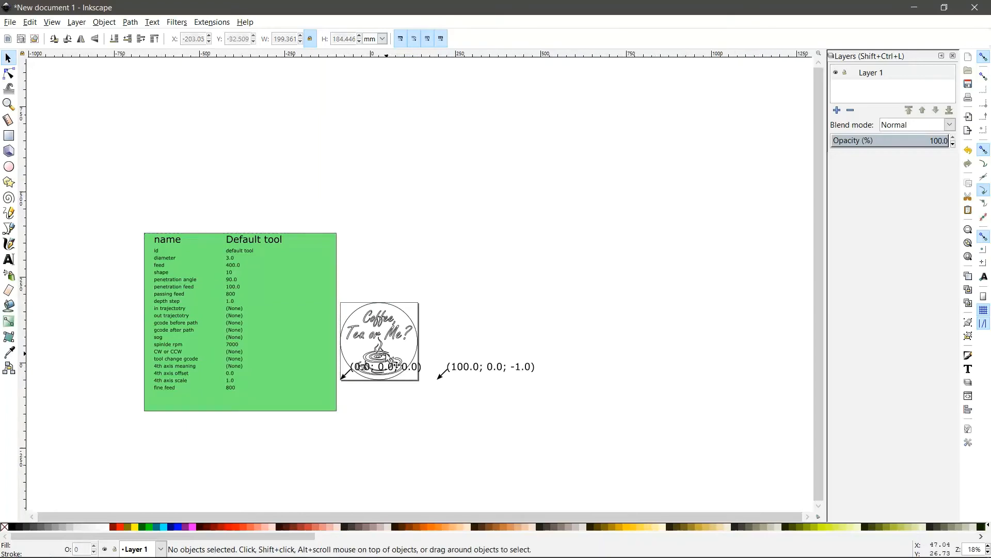
Step: Open the Gcodetools Path to Gcode settings, keep the cutting order Subpath by subpath, and look over its options
{"action": "scroll", "coordinate": [388, 353], "scroll_direction": "down", "scroll_amount": 3}
{"action": "scroll", "coordinate": [388, 353], "scroll_direction": "up", "scroll_amount": 1}
{"action": "scroll", "coordinate": [386, 357], "scroll_direction": "up", "scroll_amount": 5}
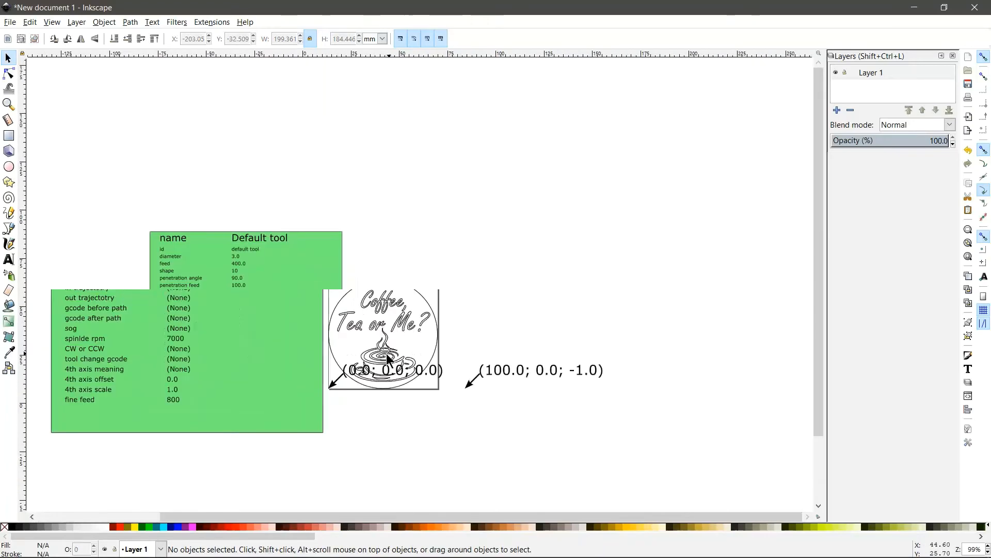
{"action": "scroll", "coordinate": [331, 362], "scroll_direction": "up", "scroll_amount": 1}
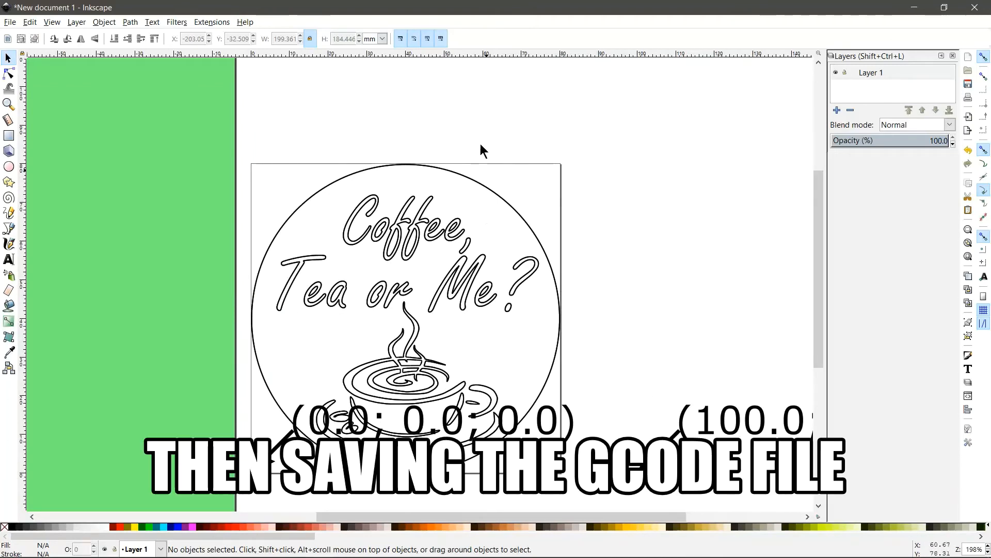
{"action": "left_click", "coordinate": [210, 22]}
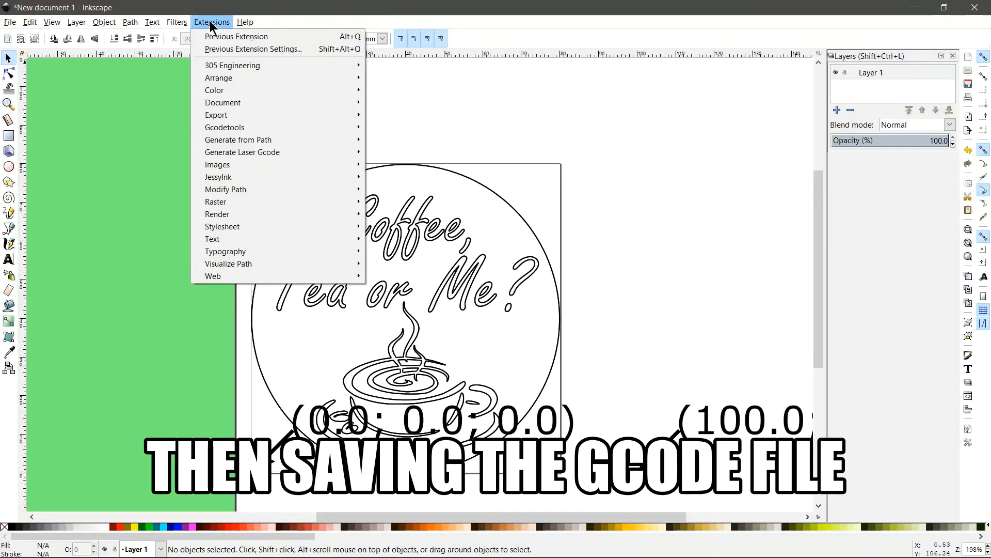
{"action": "mouse_move", "coordinate": [220, 124]}
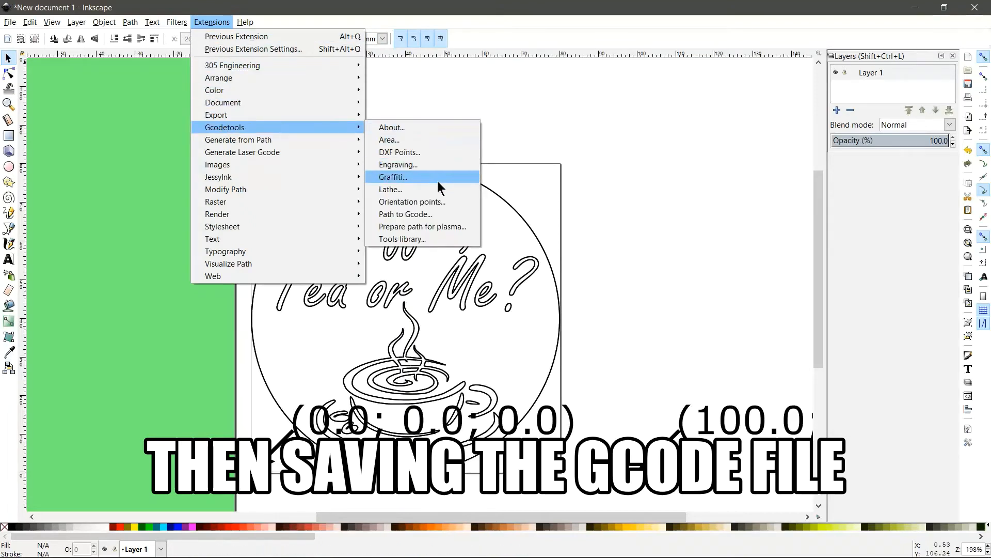
{"action": "left_click", "coordinate": [427, 214]}
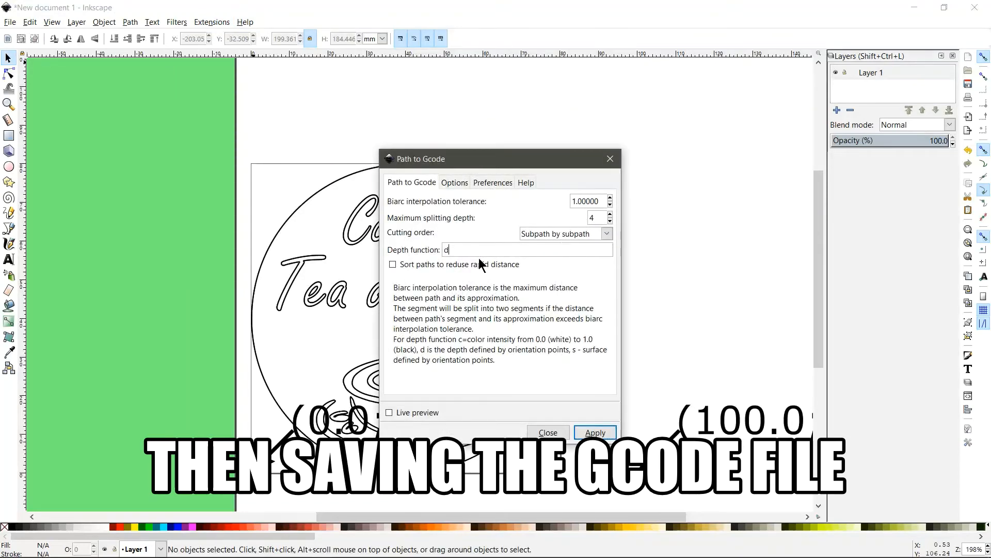
{"action": "left_click", "coordinate": [575, 233]}
{"action": "left_click", "coordinate": [568, 235]}
{"action": "left_click", "coordinate": [455, 184]}
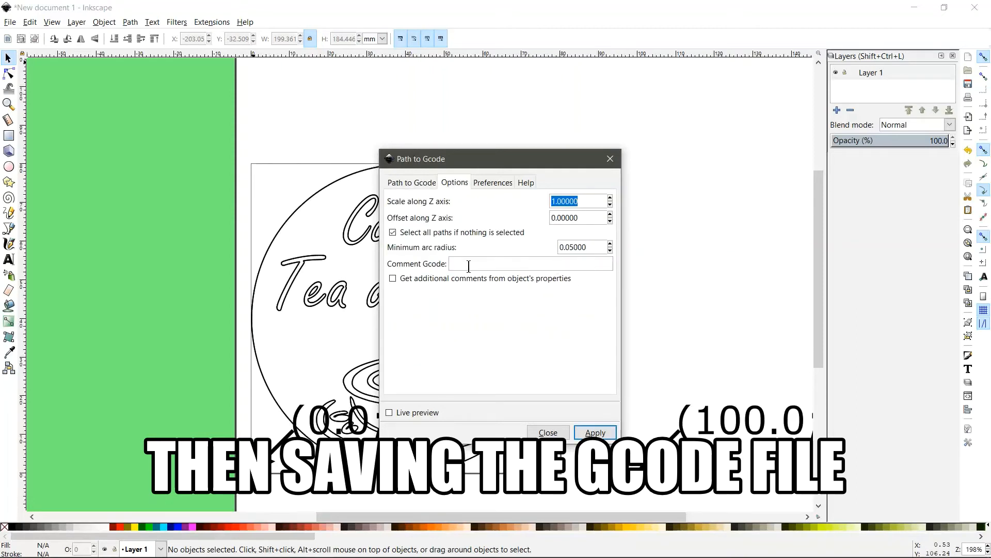
{"action": "left_click", "coordinate": [486, 185]}
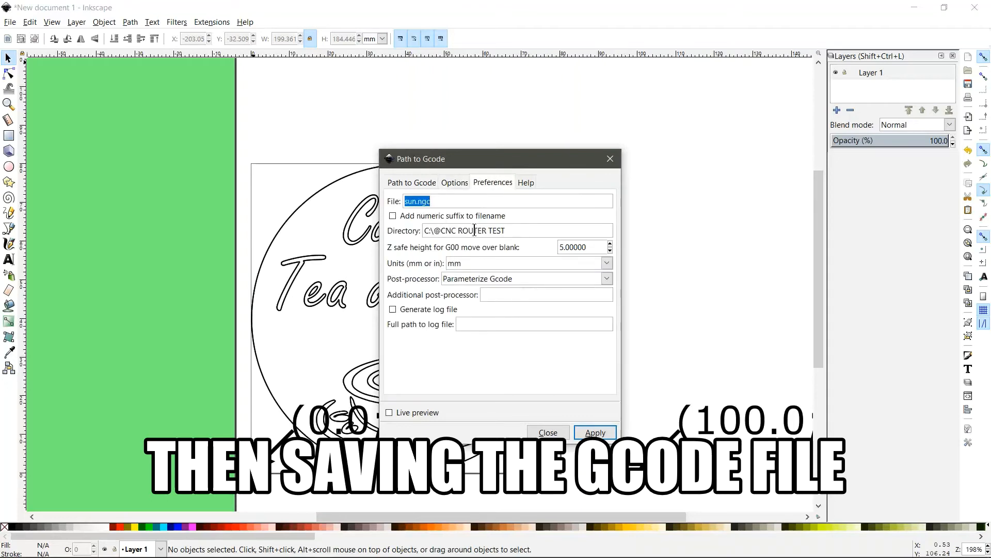
{"action": "left_click", "coordinate": [525, 230]}
{"action": "left_click_drag", "start_coordinate": [442, 201], "coordinate": [382, 201]}
{"action": "type", "text": "cO"}
{"action": "type", "text": "F"}
{"action": "type", "text": "oaster"}
{"action": "triple_click", "coordinate": [497, 230]}
{"action": "left_click", "coordinate": [494, 262]}
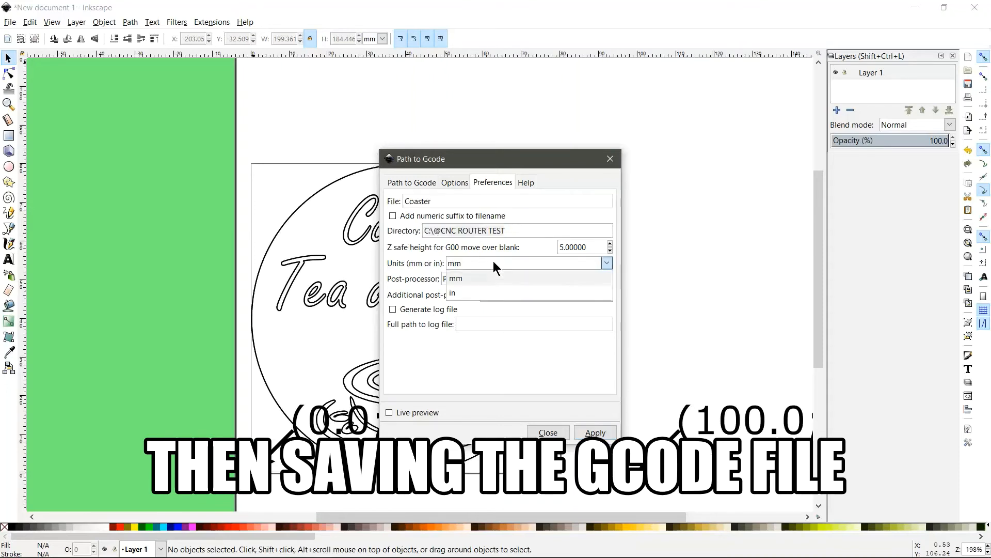
{"action": "left_click", "coordinate": [469, 279]}
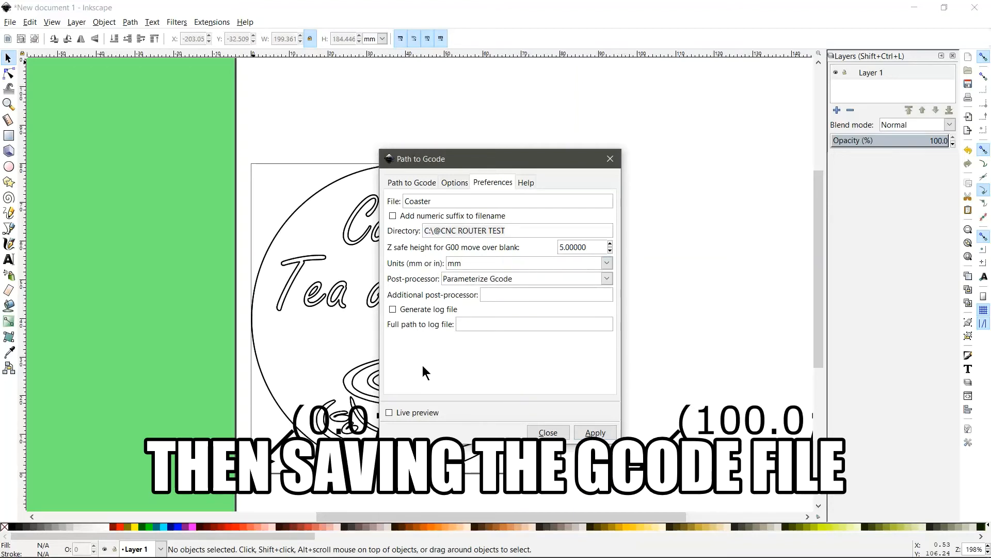
Step: Try to generate the G-code file directly from the Path to Gcode preferences
{"action": "left_click", "coordinate": [596, 433]}
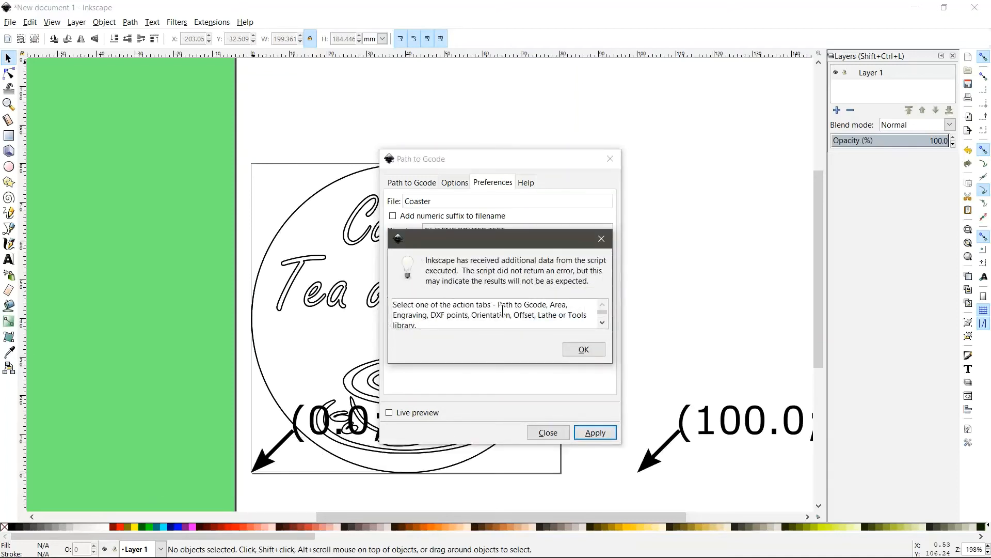
{"action": "left_click", "coordinate": [579, 347]}
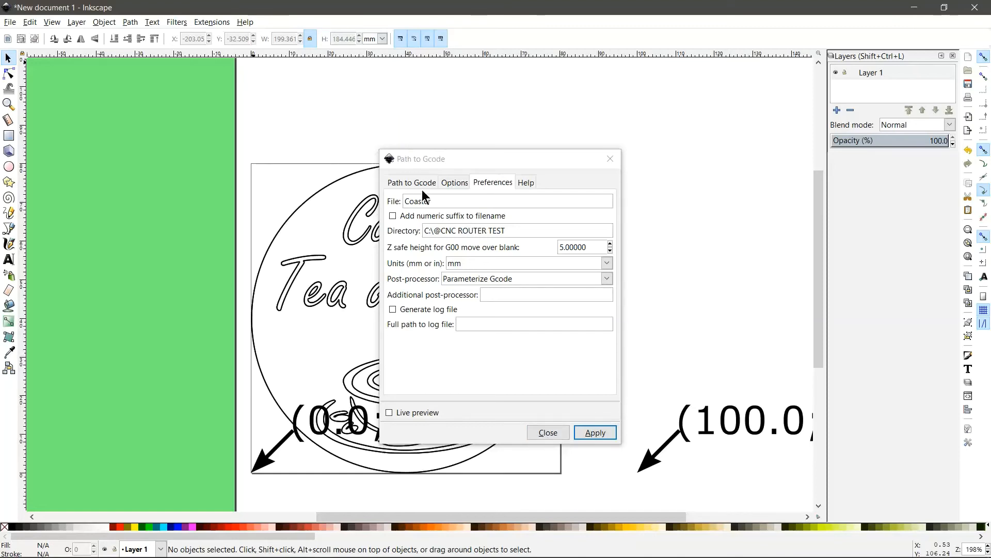
Step: Switch to Notepad and examine the header and movement lines of the Coaster 8 G-code file
{"action": "key", "text": "shift"}
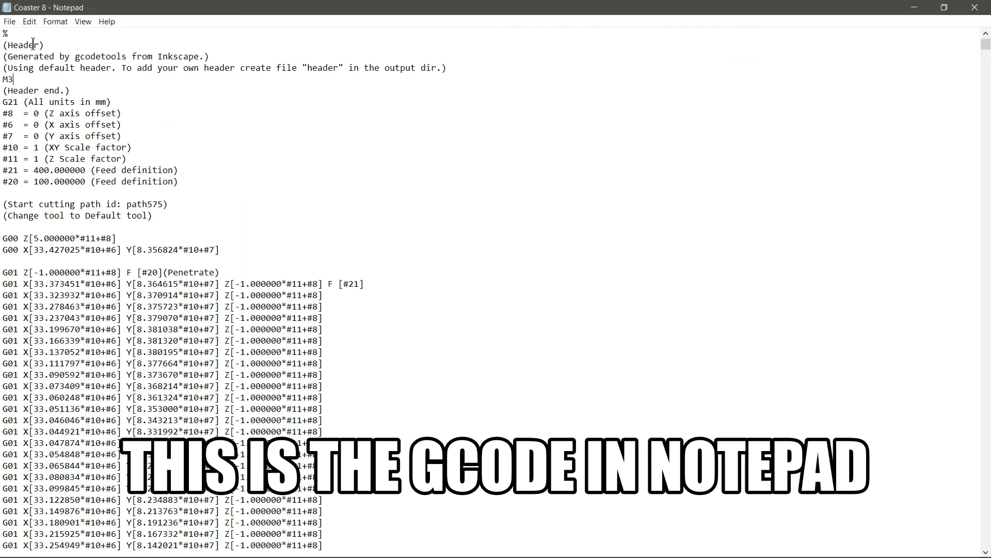
{"action": "left_click_drag", "start_coordinate": [7, 45], "coordinate": [309, 49]}
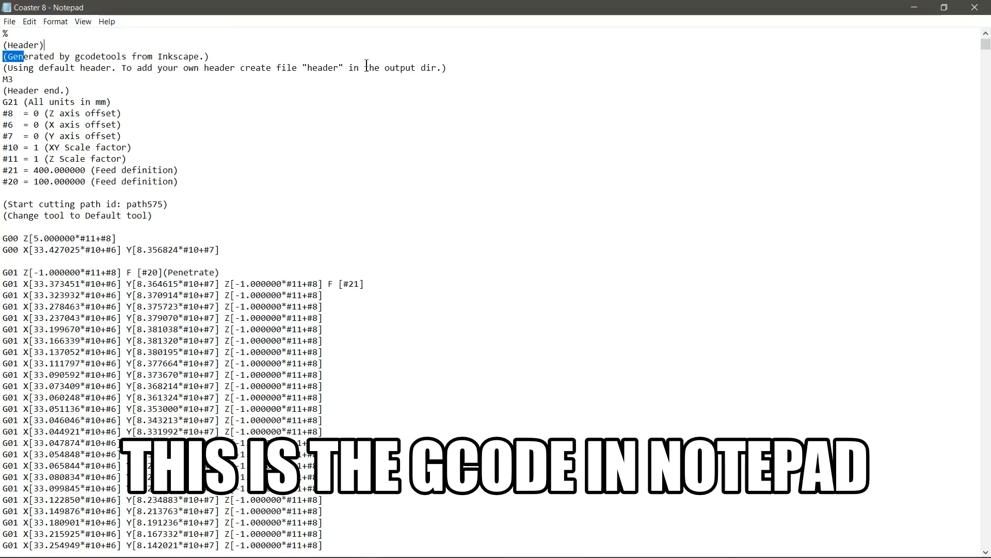
{"action": "scroll", "coordinate": [407, 256], "scroll_direction": "down", "scroll_amount": 20}
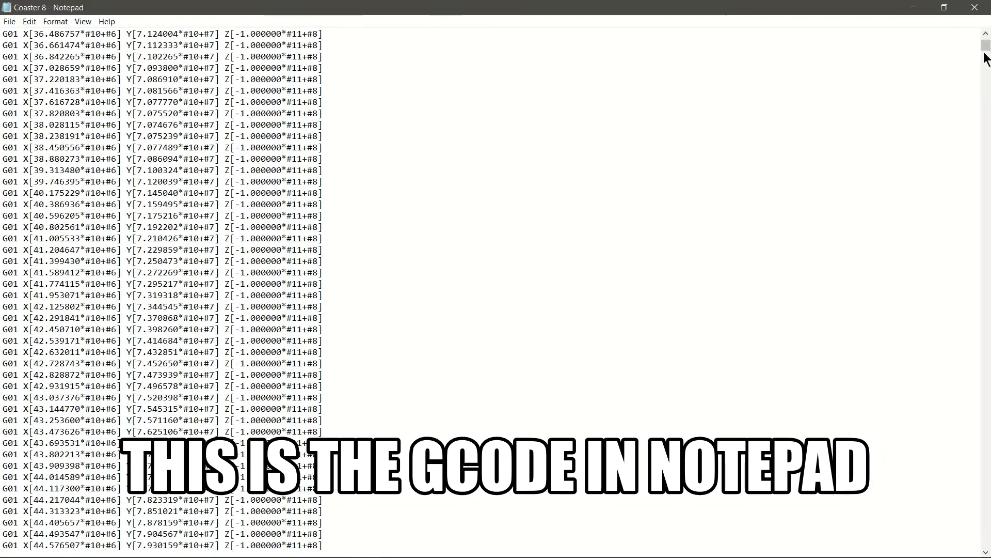
{"action": "left_click_drag", "start_coordinate": [987, 52], "coordinate": [959, 16]}
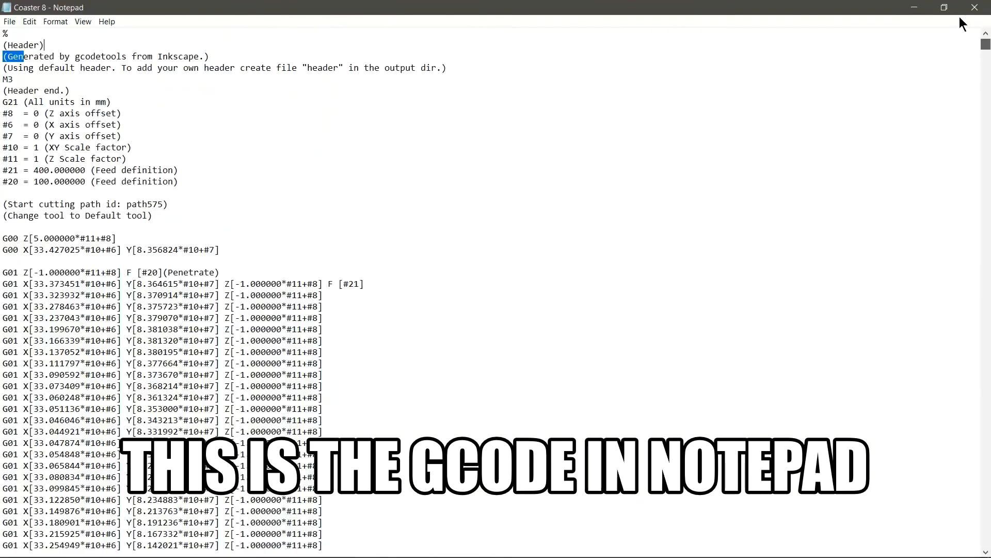
{"action": "left_click", "coordinate": [620, 176]}
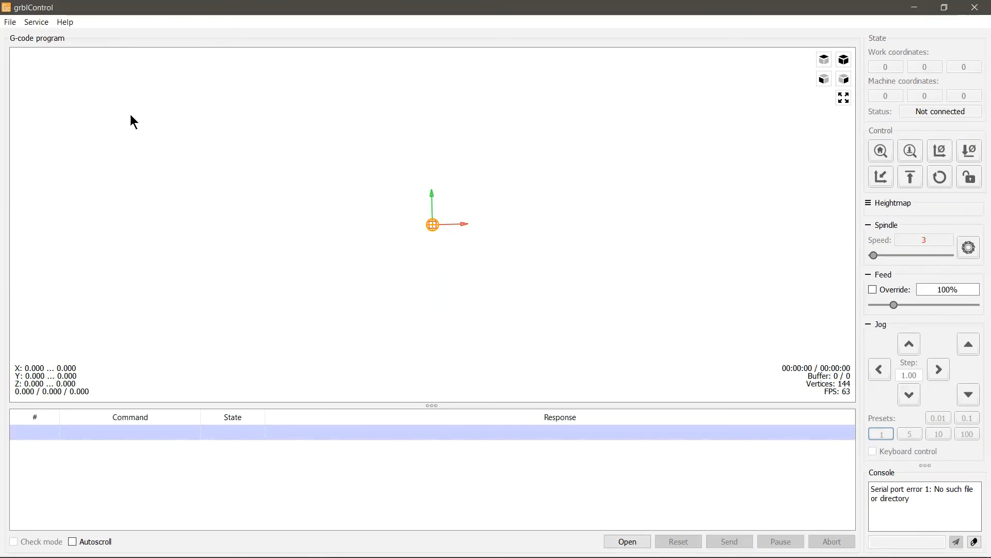
{"action": "left_click", "coordinate": [10, 21]}
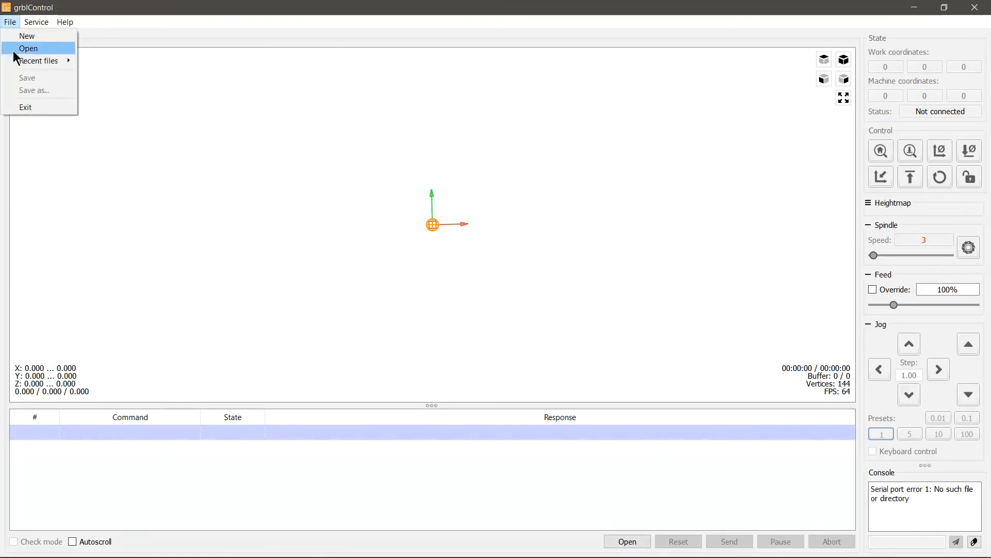
{"action": "left_click", "coordinate": [24, 49]}
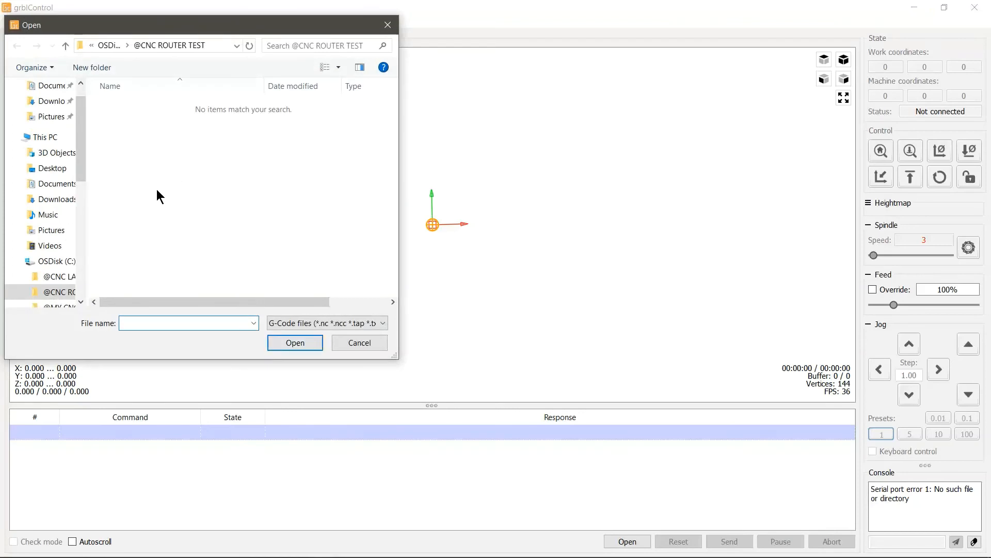
{"action": "left_click", "coordinate": [323, 319]}
{"action": "left_click", "coordinate": [289, 343]}
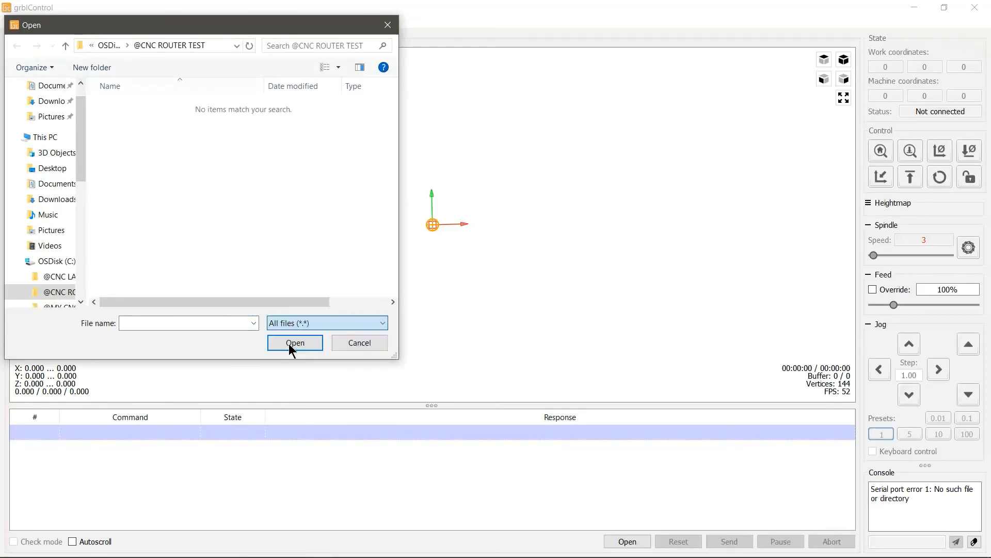
{"action": "left_click", "coordinate": [141, 106]}
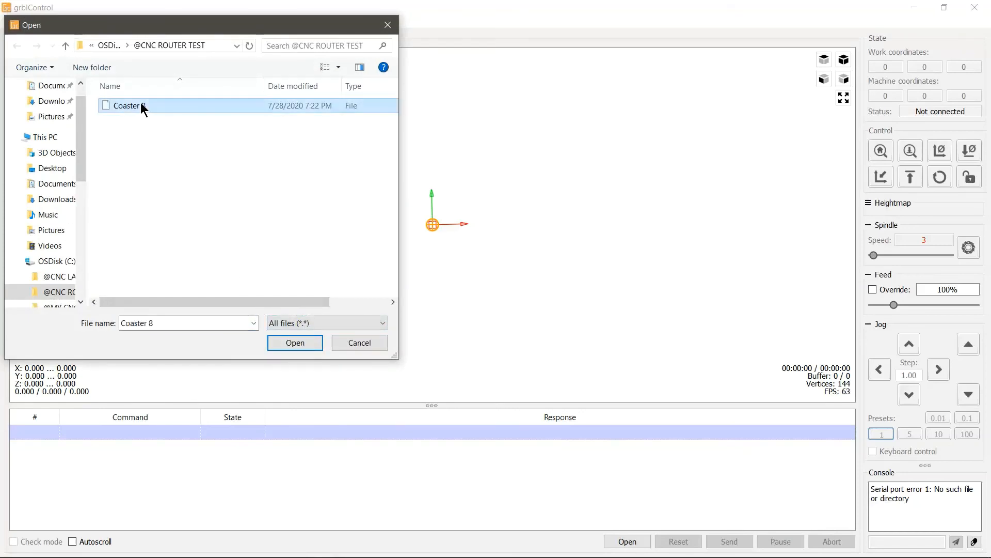
{"action": "left_click", "coordinate": [291, 341]}
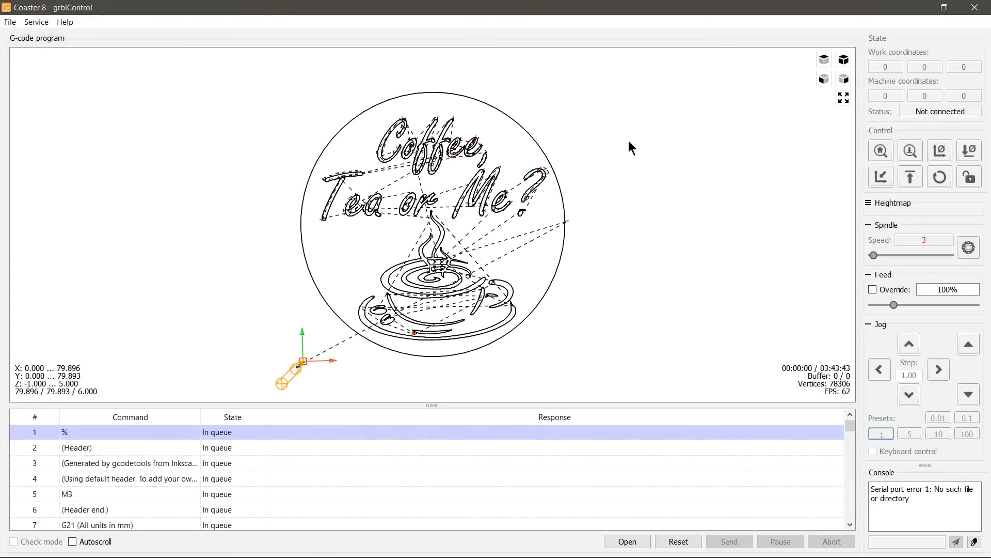
Step: Inspect the coaster tool path from the front, in isometric view and from the top
{"action": "left_click", "coordinate": [825, 60]}
{"action": "left_click", "coordinate": [827, 80]}
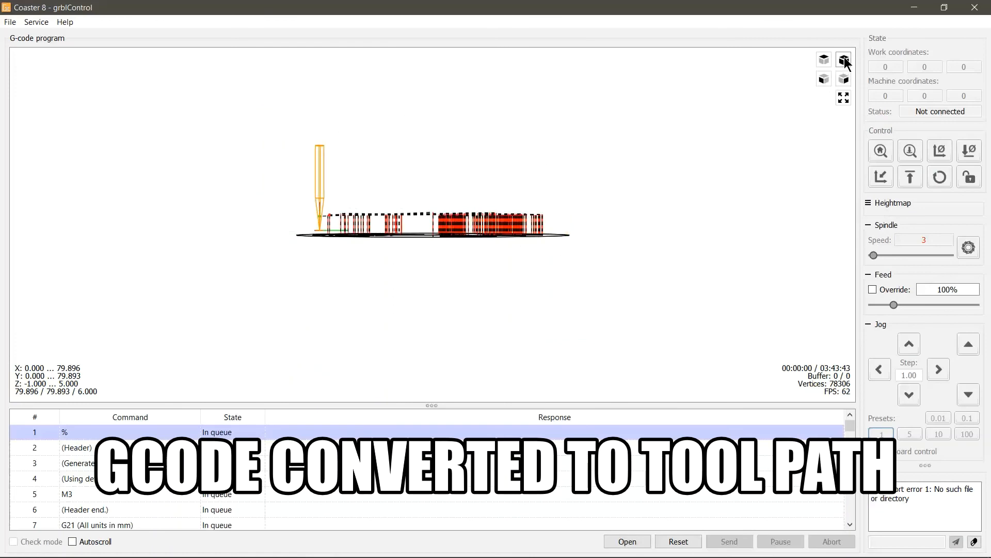
{"action": "left_click", "coordinate": [844, 60]}
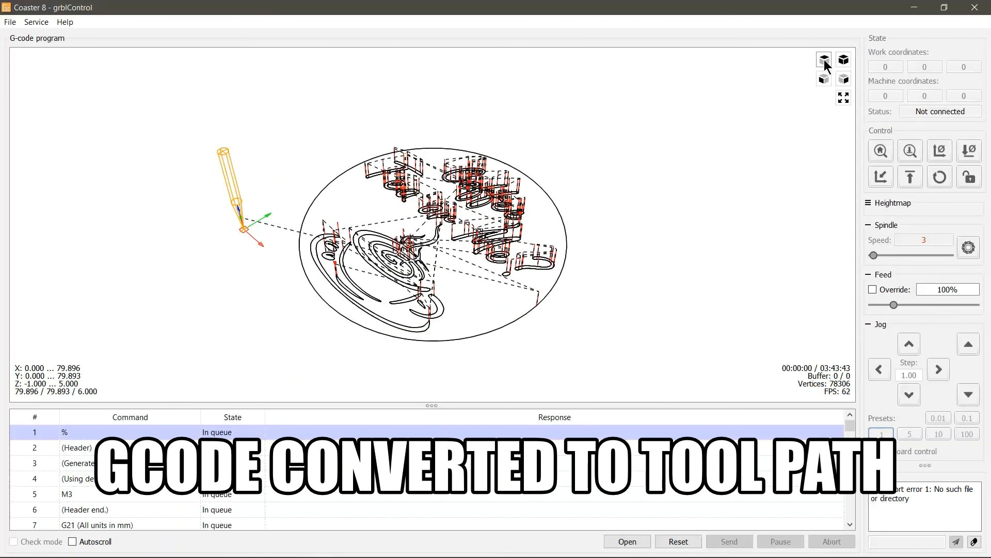
{"action": "left_click", "coordinate": [824, 61]}
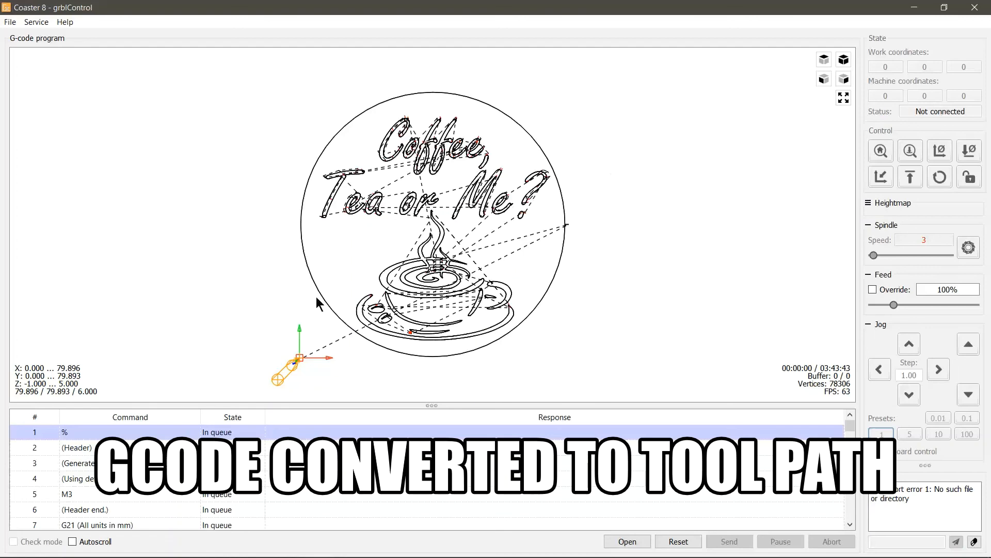